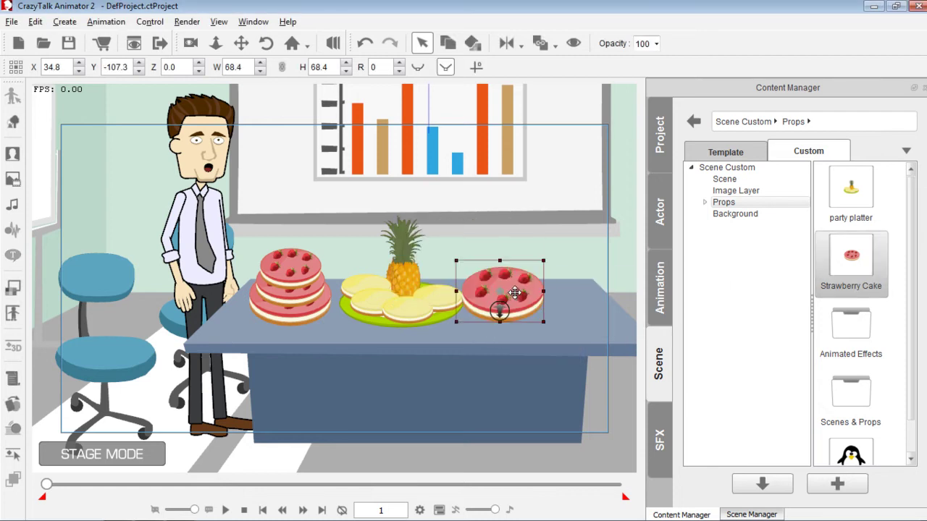
Step: Move the selected strawberry cake along the table, away from the party platter, to about X 51.7, Y -112.0
drag(518, 293, 558, 301)
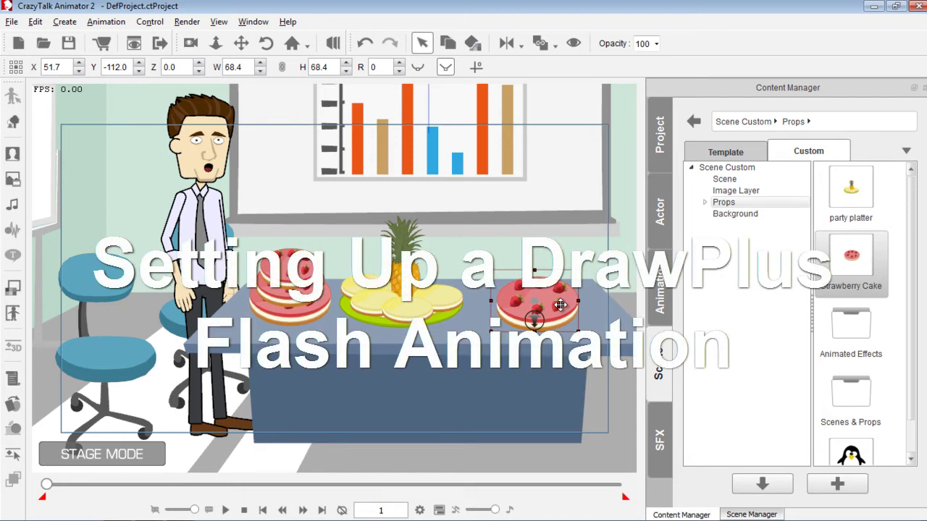
Step: Switch to Serif DrawPlus X6 and create a new keyframe animation document
key(alt+Tab)
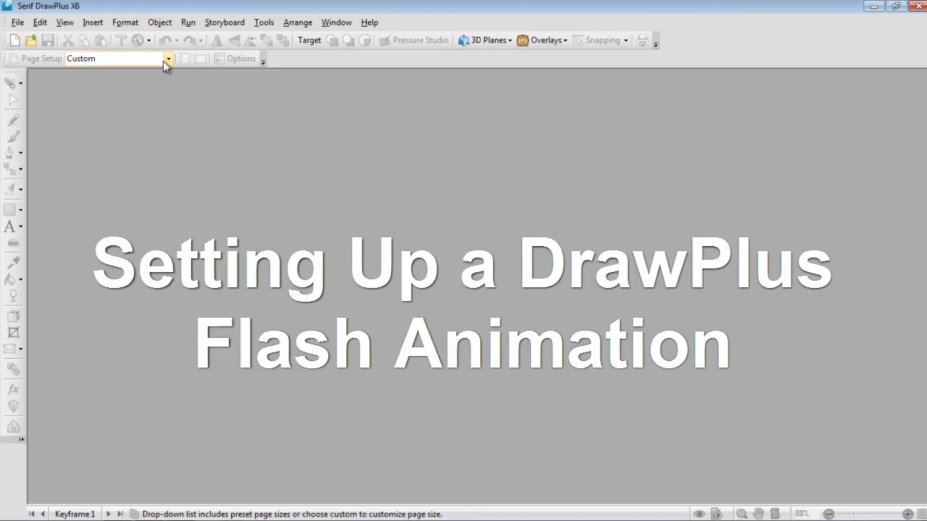
click(18, 22)
mouse_move(33, 42)
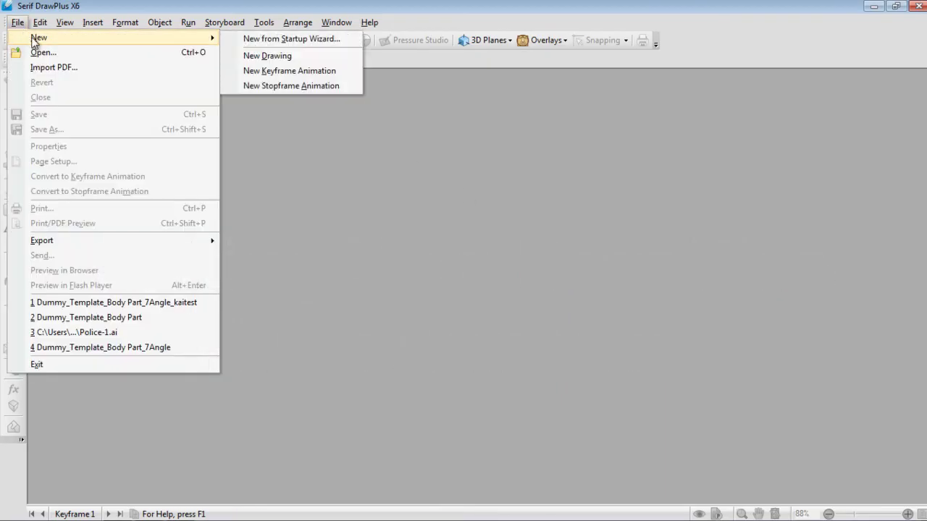
click(319, 71)
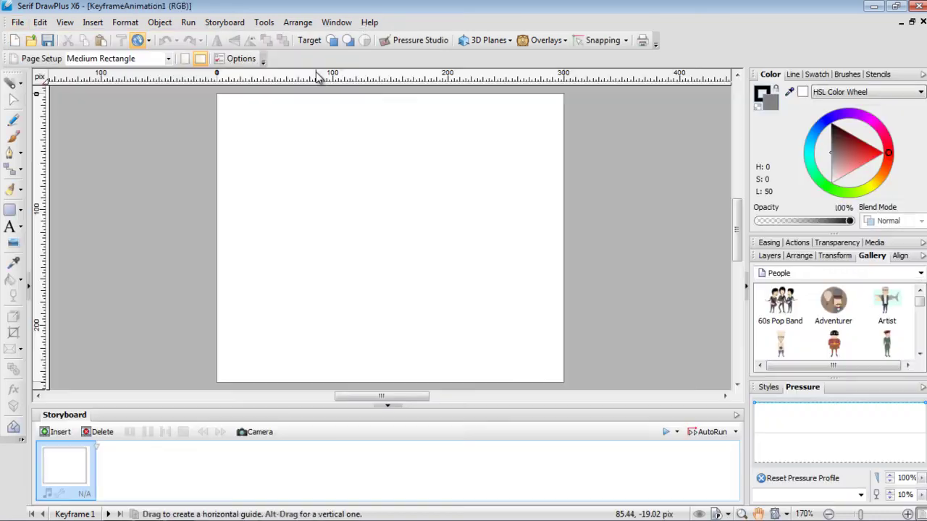
Step: Open the page setup and choose the DVD NTSC screen preset, 654 x 480 pixels
click(17, 23)
click(66, 162)
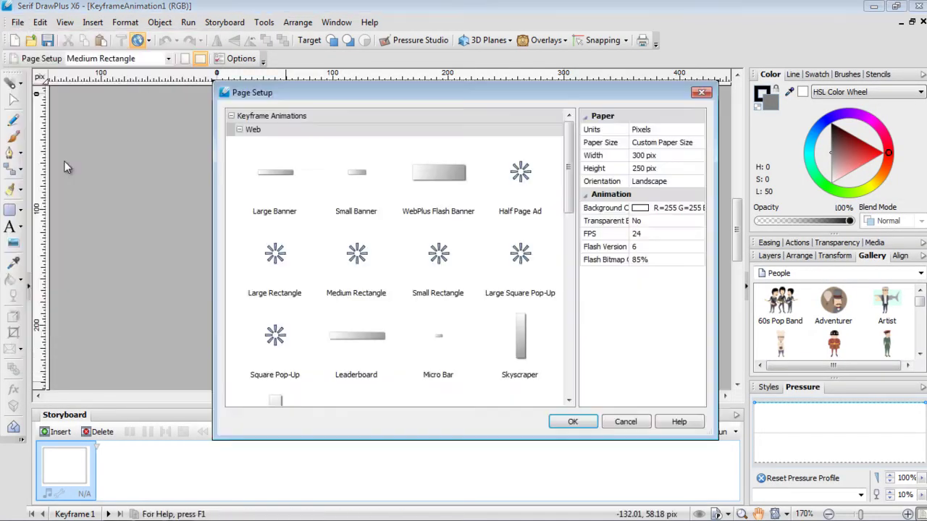
drag(569, 181, 561, 287)
click(361, 286)
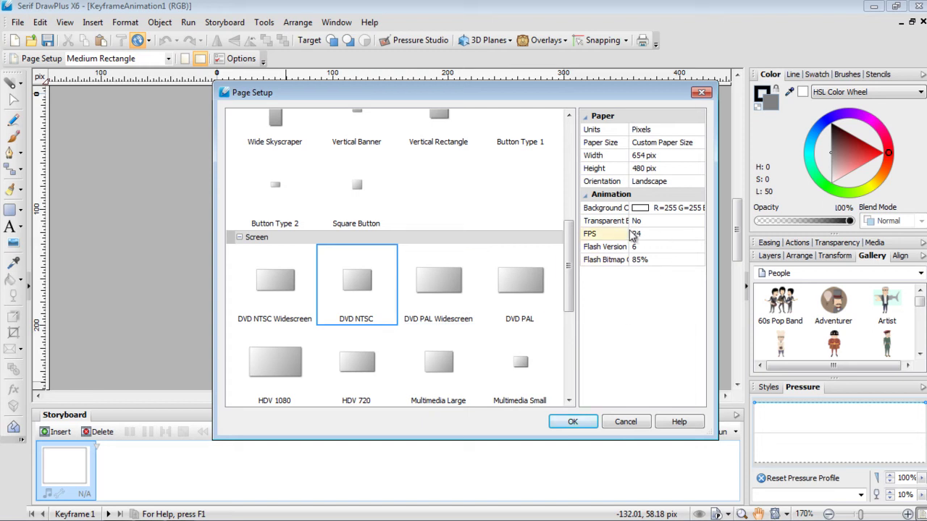
Step: Make the animation background transparent, set the frame rate to 30 FPS and apply the page setup
drag(629, 234, 669, 234)
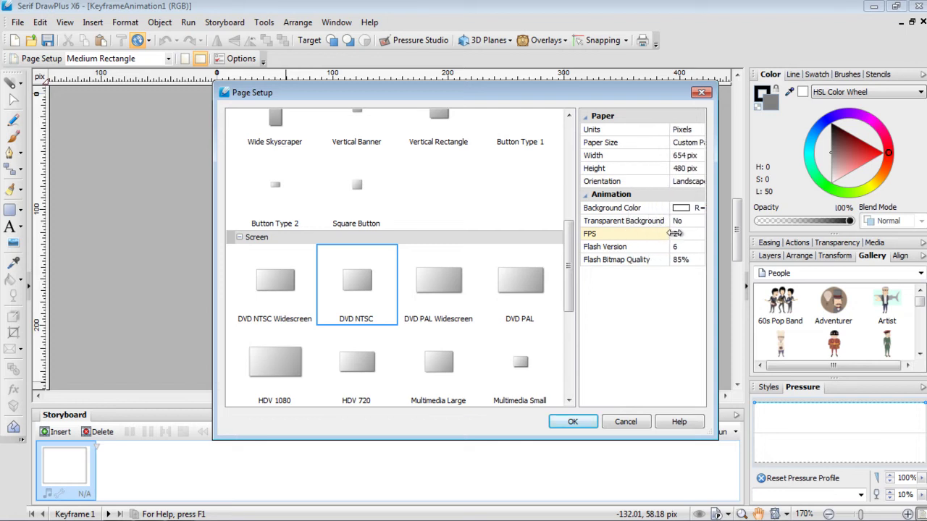
click(688, 223)
click(684, 243)
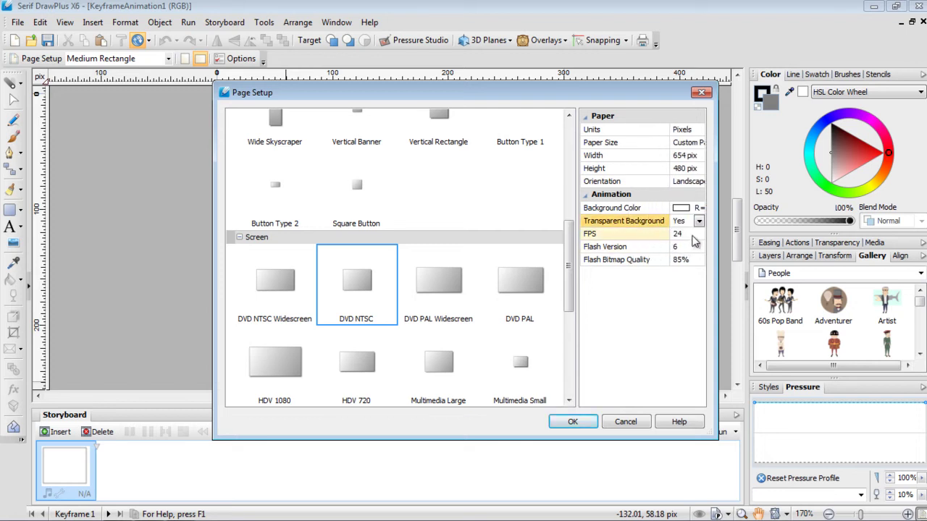
click(686, 233)
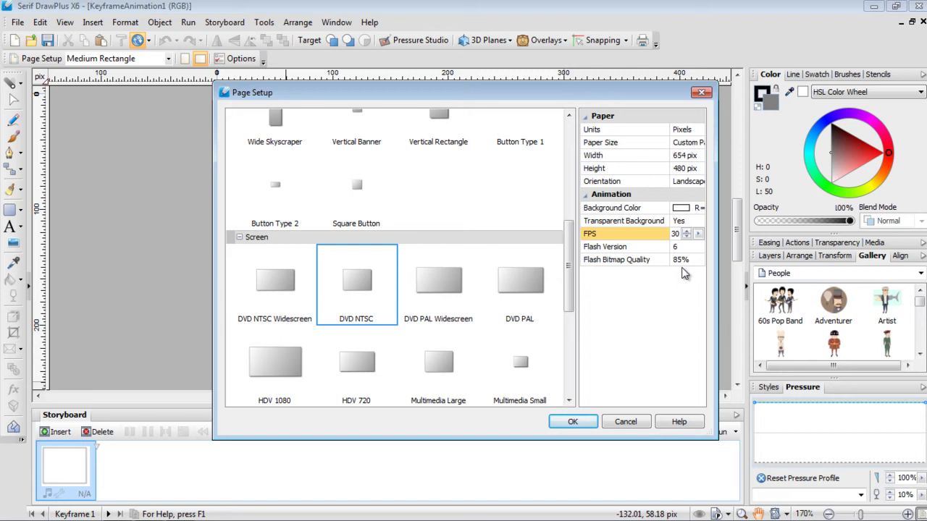
click(588, 425)
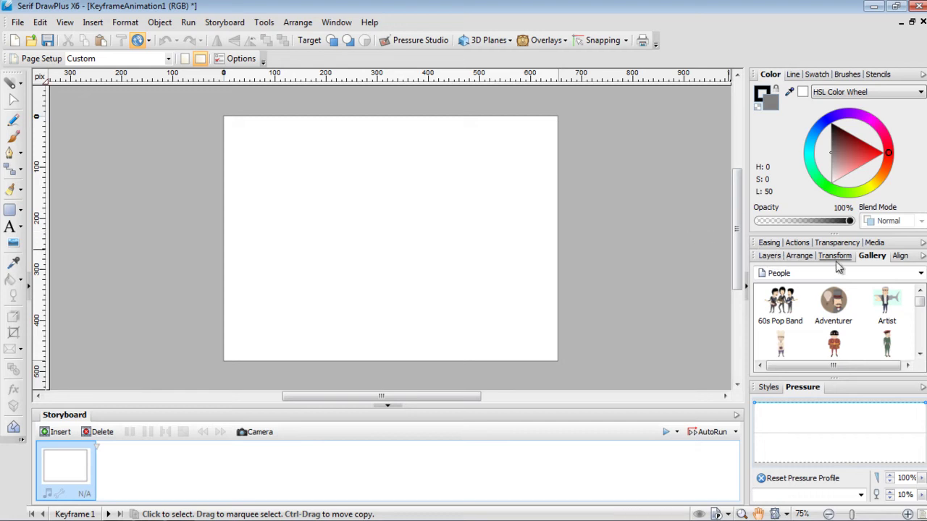
Step: Float and enlarge the Gallery, place the 60s Pop Band clip art from the People category on the page, and redock the Gallery
drag(873, 257, 730, 88)
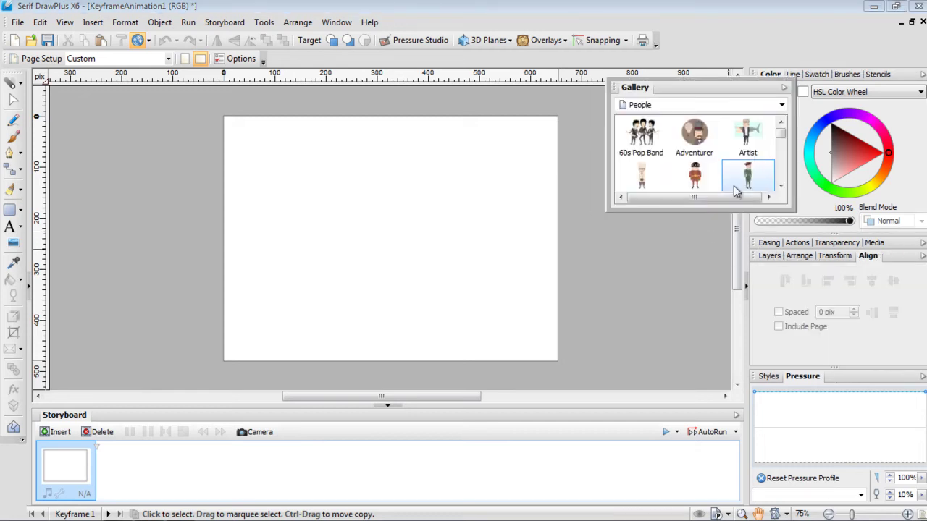
drag(721, 213, 736, 454)
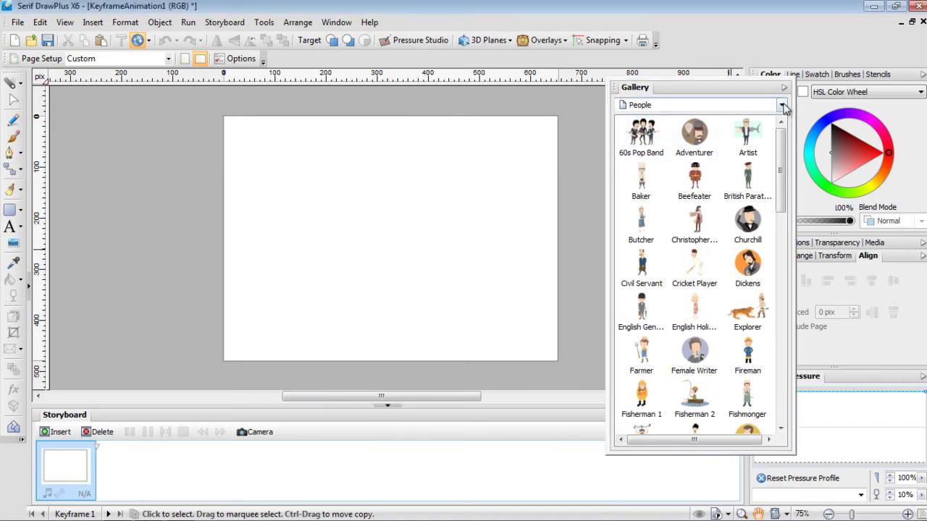
click(761, 107)
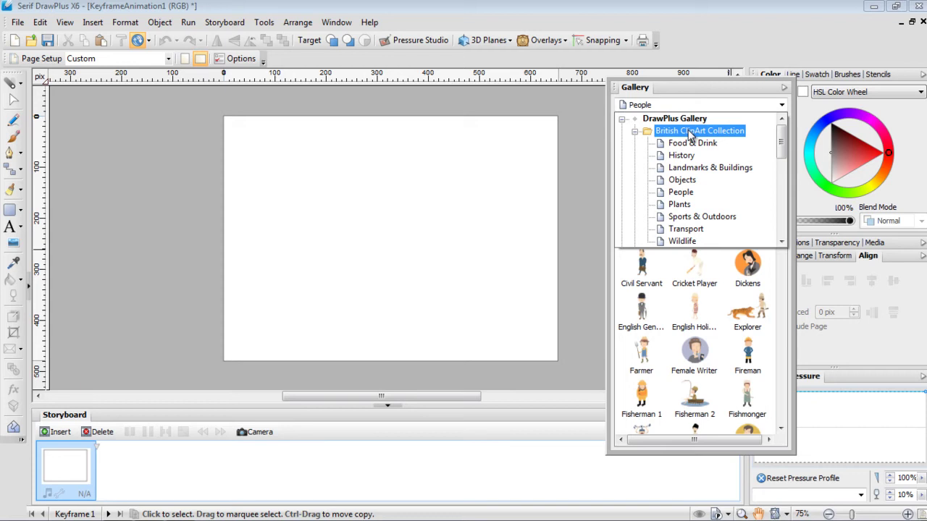
click(728, 107)
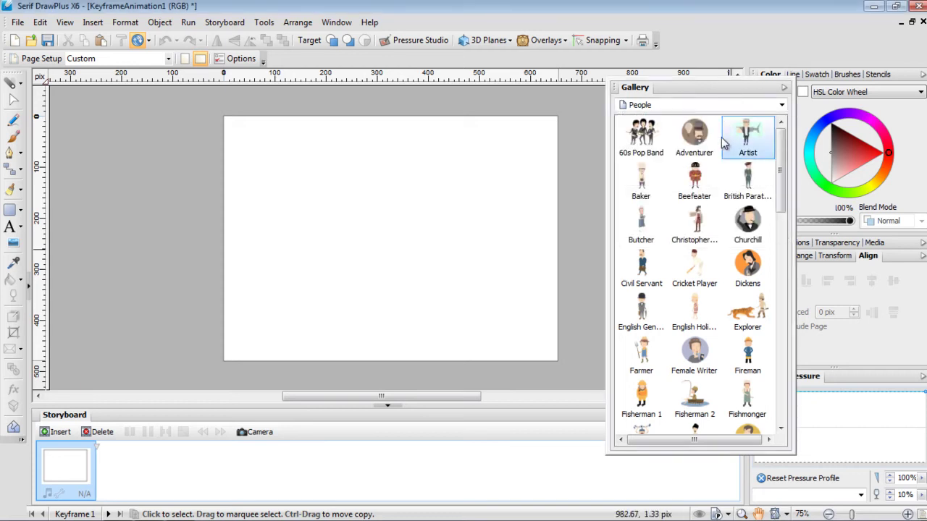
drag(628, 137, 265, 148)
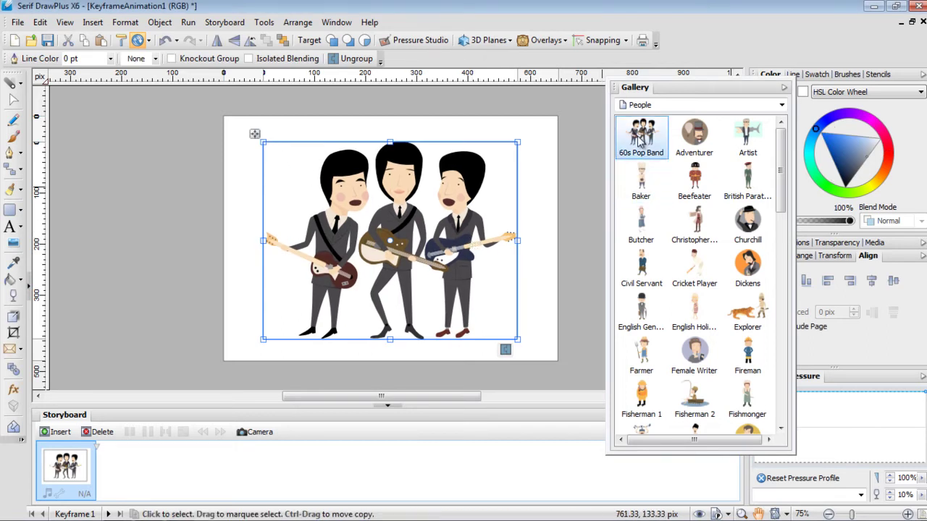
drag(635, 88, 815, 260)
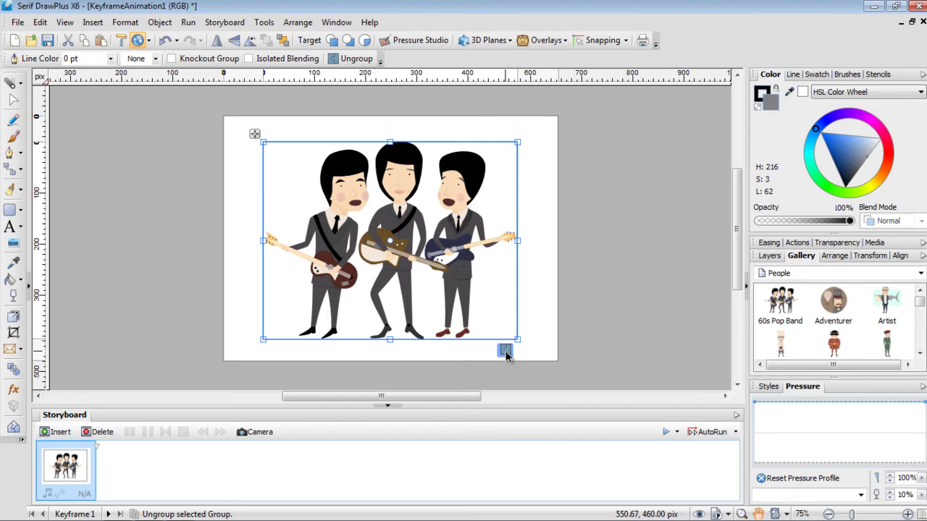
Step: Ungroup the pop band artwork and recolour the right-hand musician's hair magenta, with hue 311, saturation 100 and lightness 50
click(504, 353)
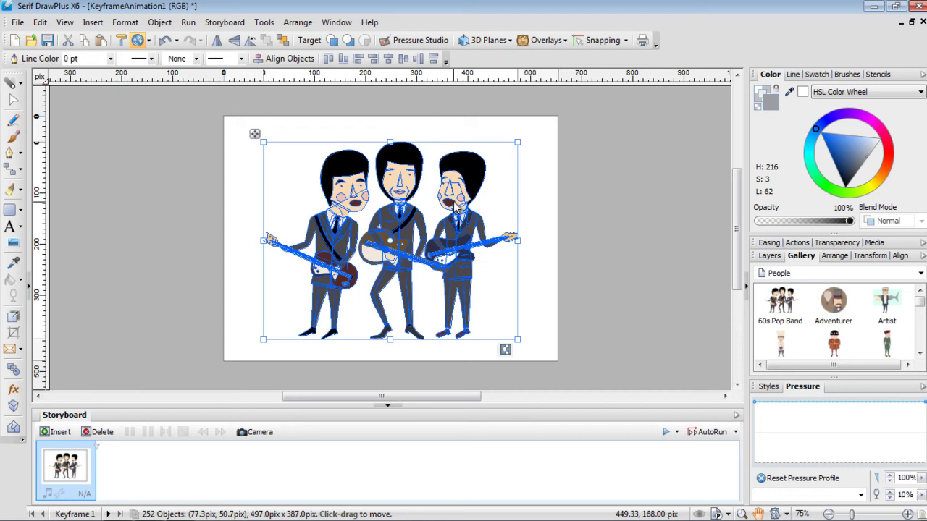
scroll(454, 206, up, 2)
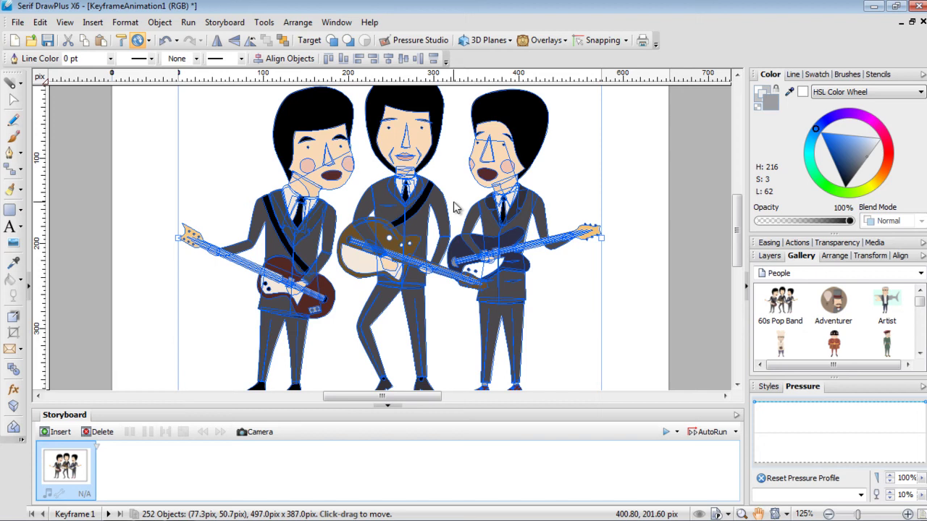
drag(739, 227, 738, 203)
click(641, 258)
click(531, 222)
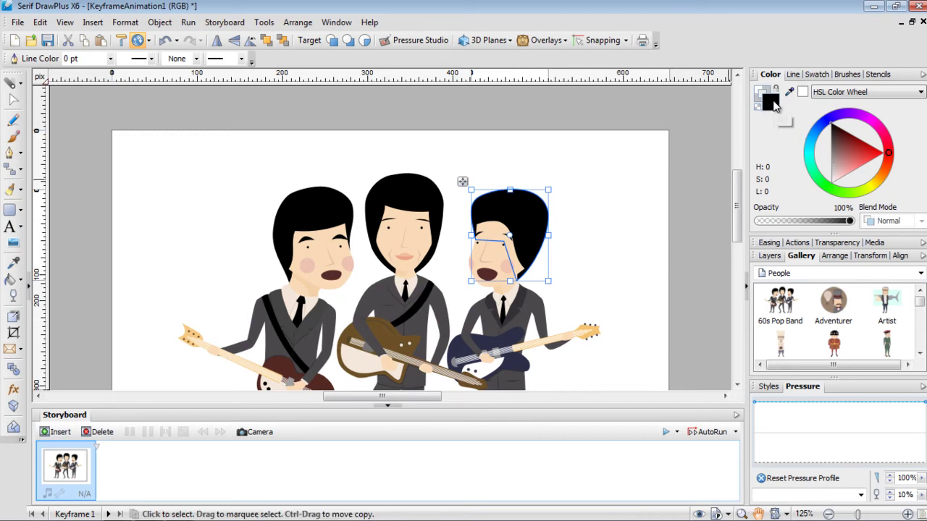
drag(880, 139, 877, 125)
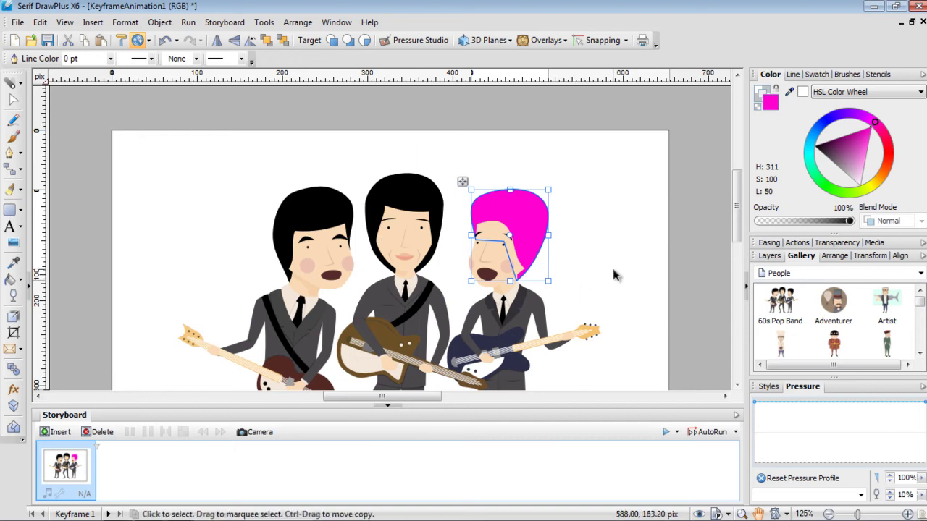
Step: Recolour the left-hand musician's hair orange, with hue 27, saturation 100 and lightness 50
click(331, 208)
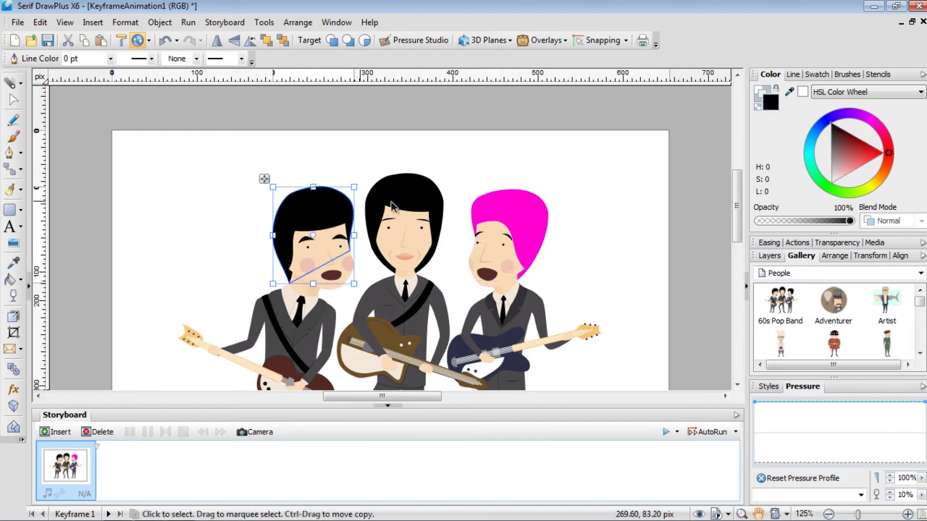
click(871, 188)
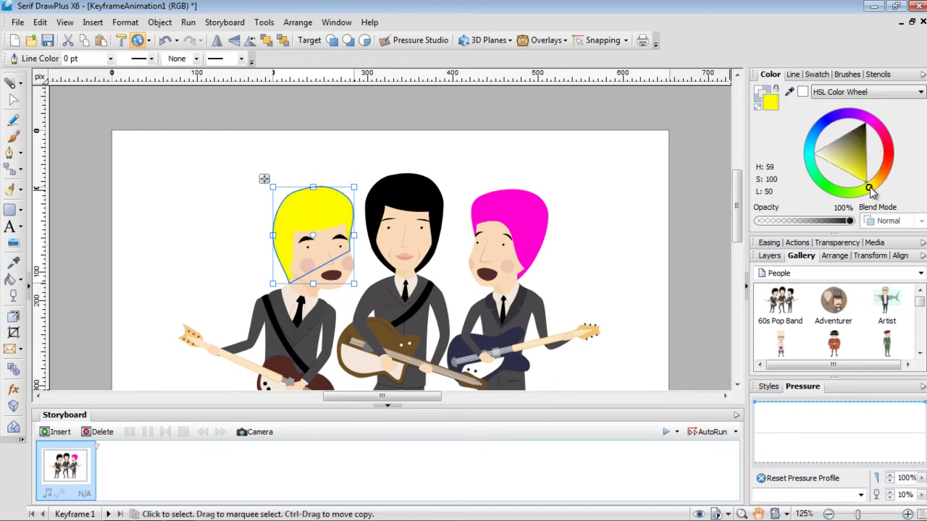
drag(872, 188, 890, 183)
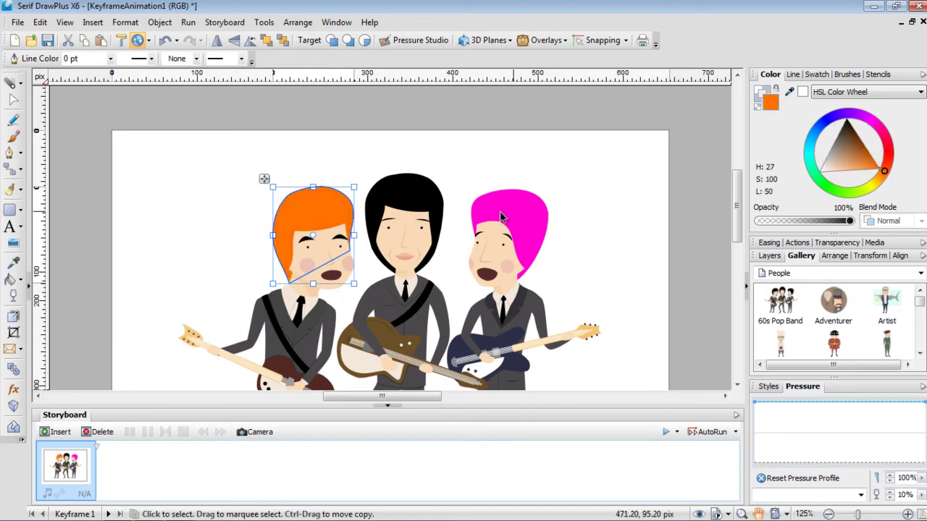
Step: Recolour the middle musician's hair blue, with hue 233, saturation 100 and lightness 50
click(407, 196)
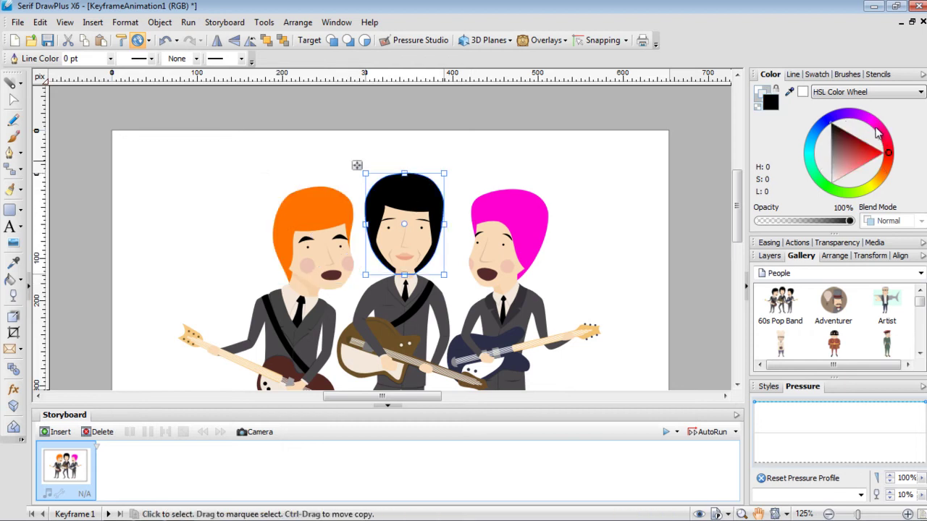
click(870, 122)
drag(870, 122, 824, 125)
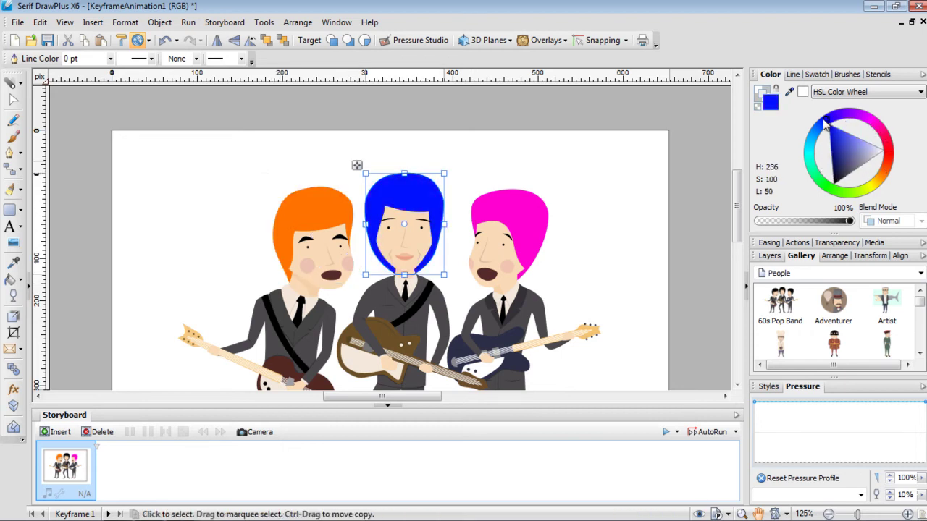
drag(824, 125, 823, 121)
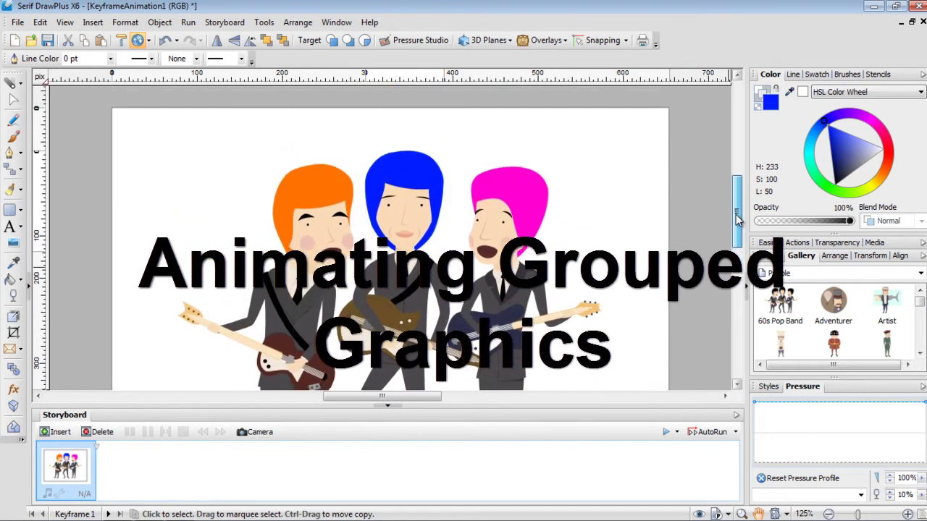
Step: Insert 4 keyframes of 0.5 seconds each after the current keyframe, keeping the artwork in them
drag(737, 218, 739, 232)
key(minus)
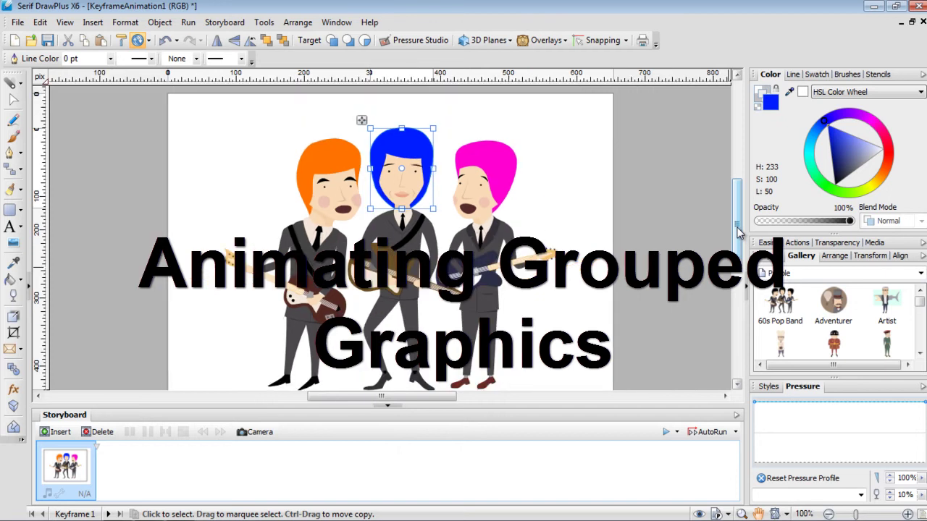
drag(737, 230, 738, 241)
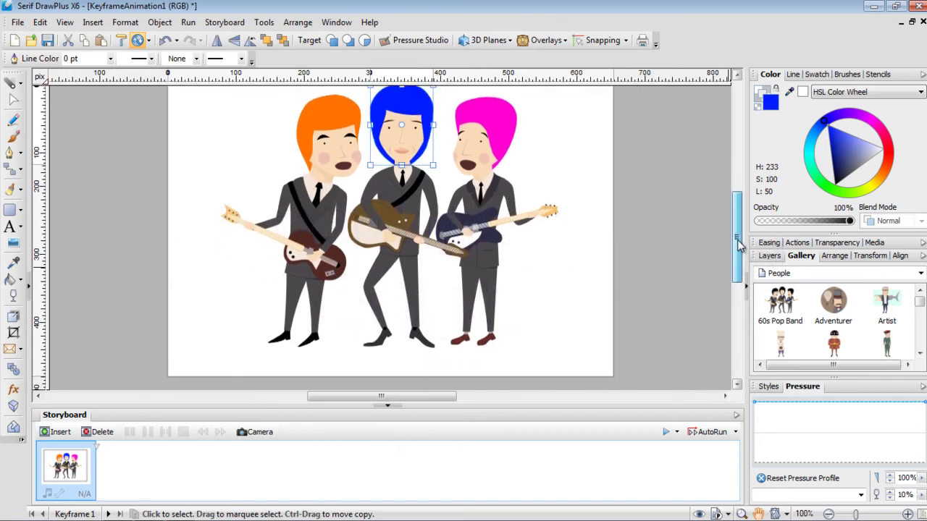
click(60, 432)
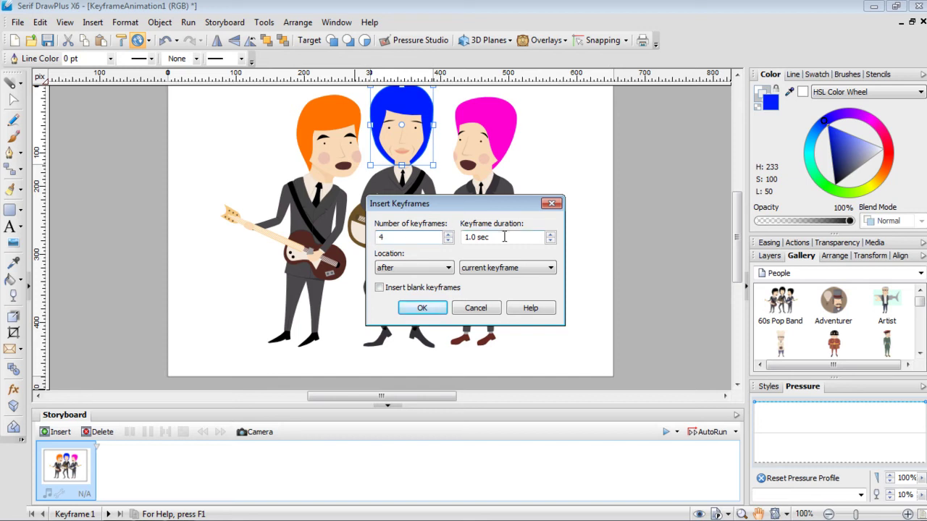
key(Tab)
text(0)
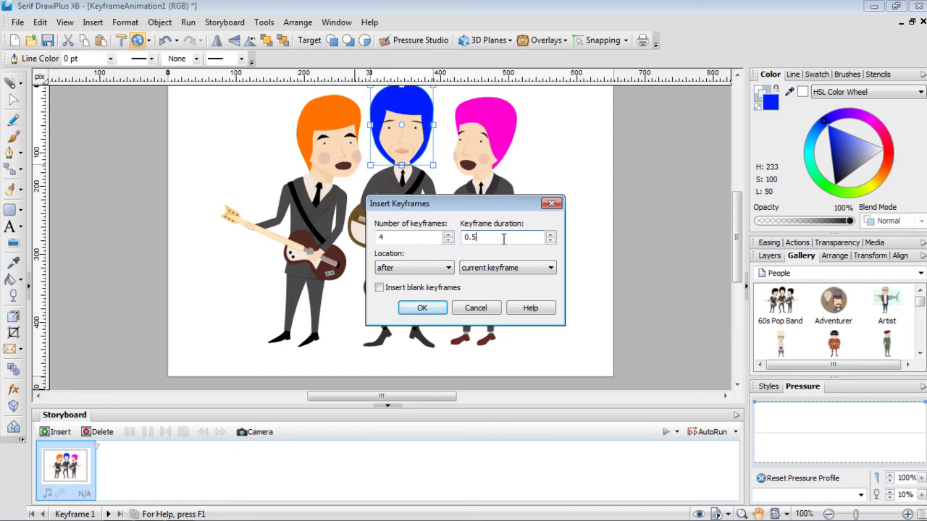
click(423, 309)
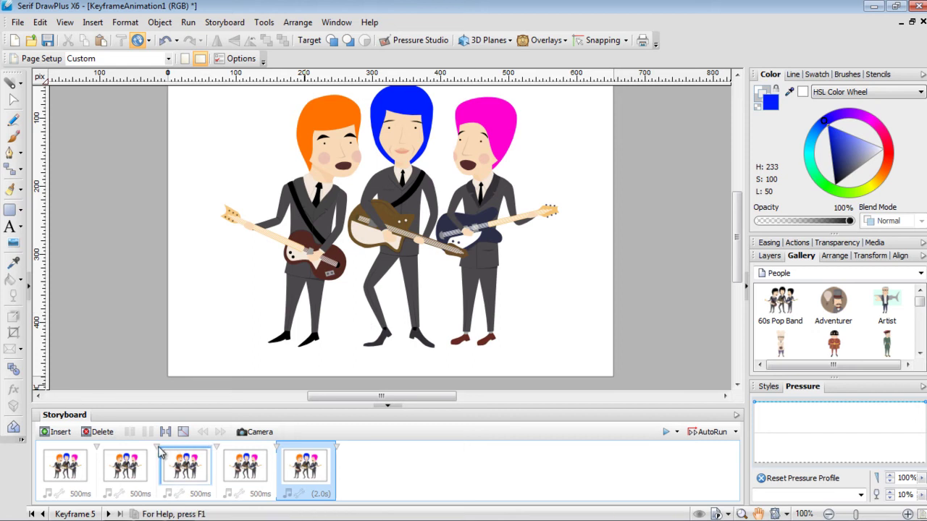
Step: Go through the storyboard keyframes one by one, forward and back to the first, to compare their artwork
click(133, 467)
click(72, 474)
click(130, 474)
click(186, 476)
click(250, 475)
click(312, 474)
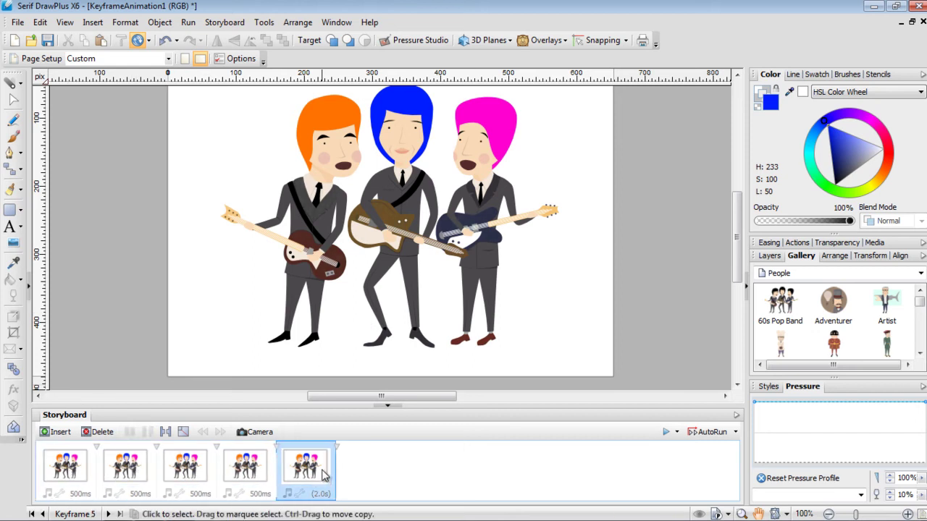
click(250, 467)
click(186, 471)
click(127, 470)
click(73, 472)
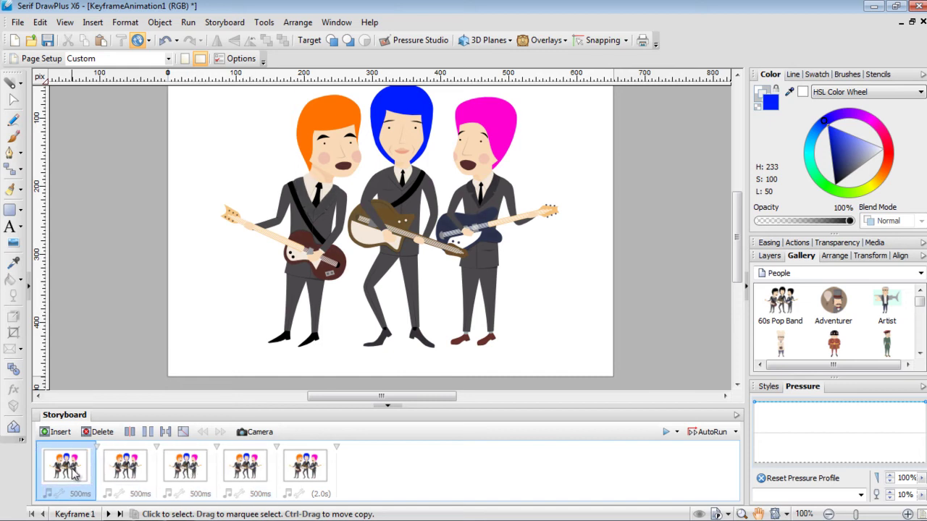
Step: Switch to the second keyframe of the storyboard
click(128, 471)
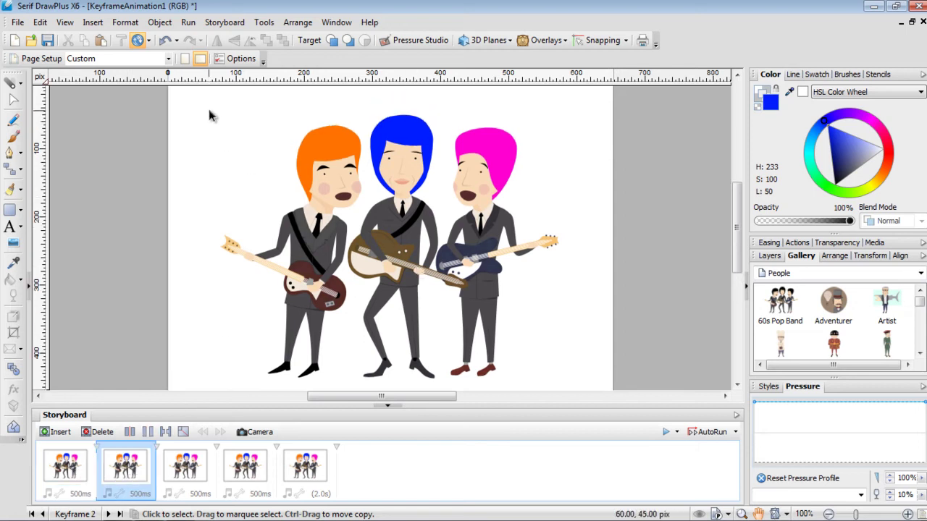
drag(208, 109, 356, 338)
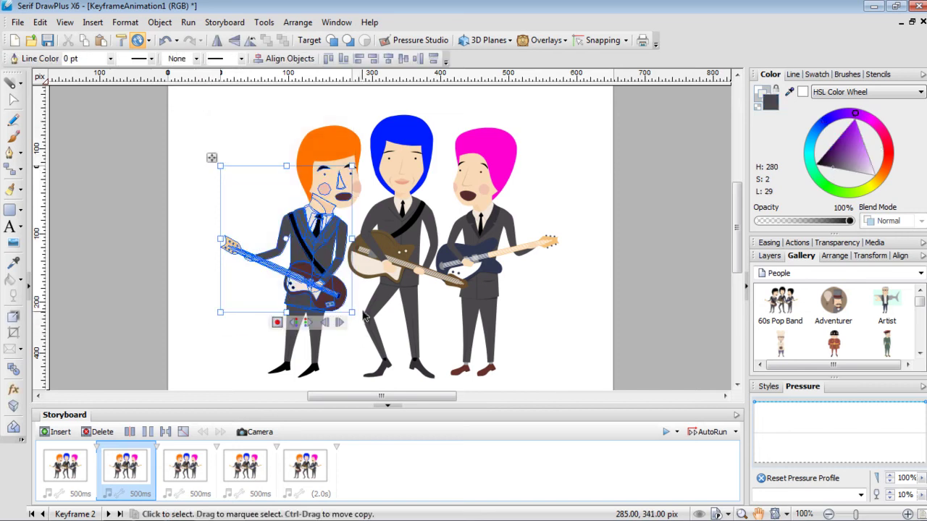
drag(327, 255, 287, 227)
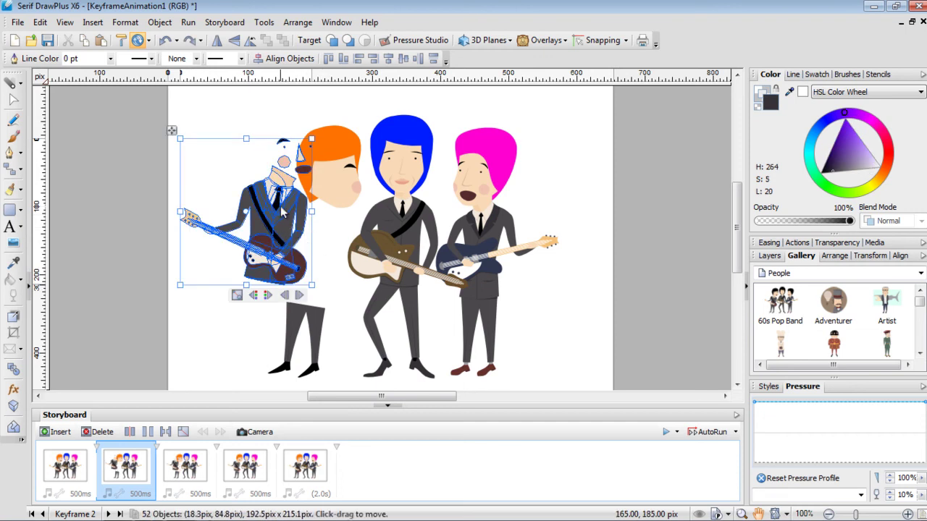
key(ctrl+z)
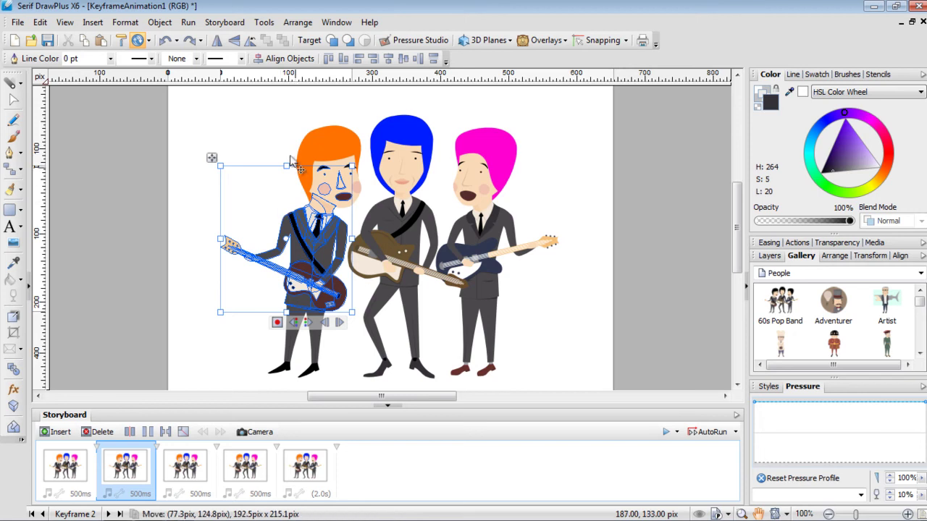
Step: In keyframe 2, select the orange-haired musician's head, torso and guitar, and rotate them counterclockwise about a rotation centre placed at his waist
drag(213, 106, 367, 346)
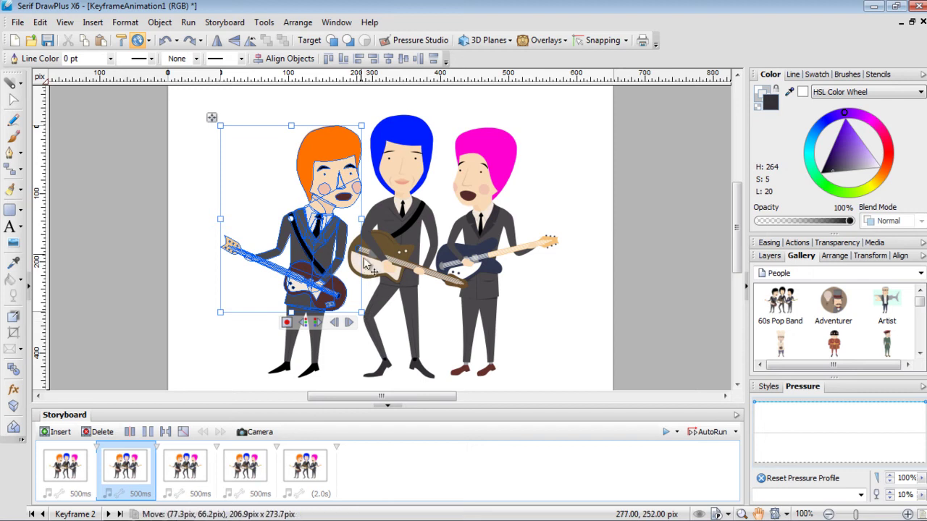
scroll(366, 266, up, 1)
scroll(366, 267, up, 2)
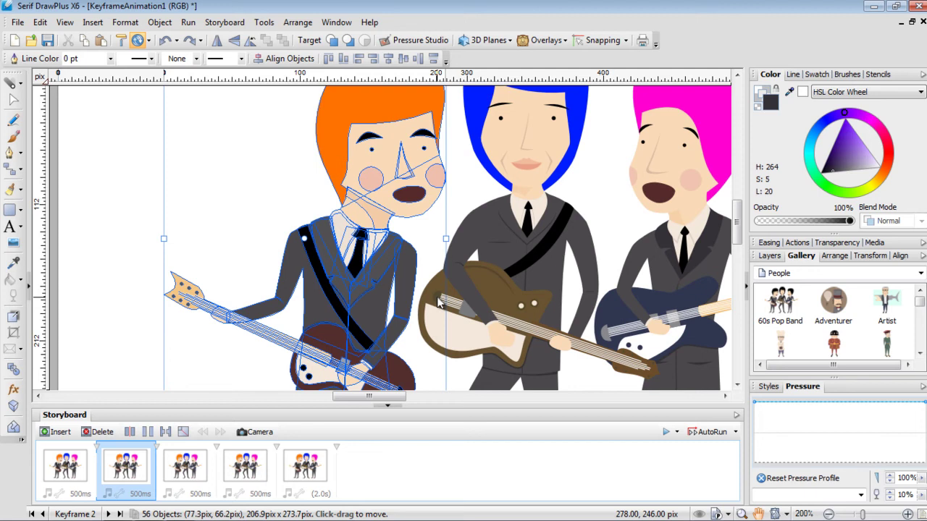
scroll(438, 303, down, 3)
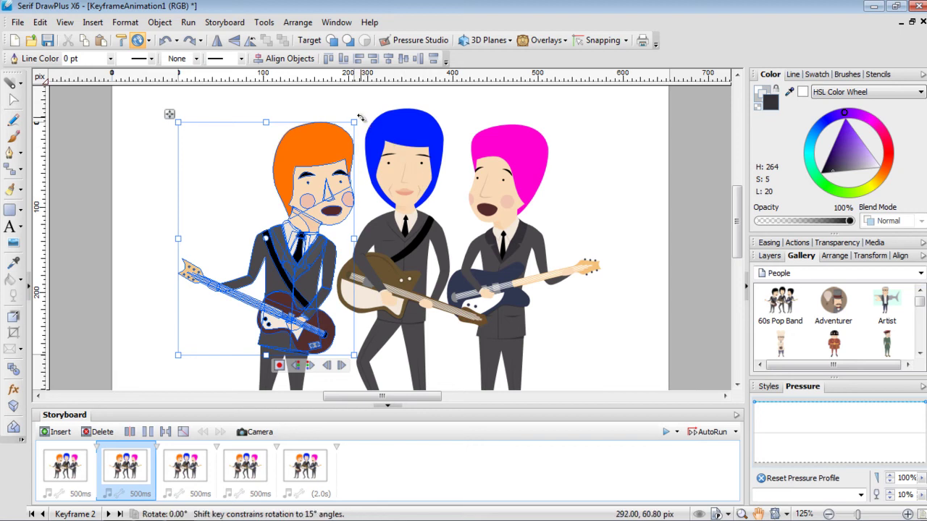
drag(360, 117, 299, 99)
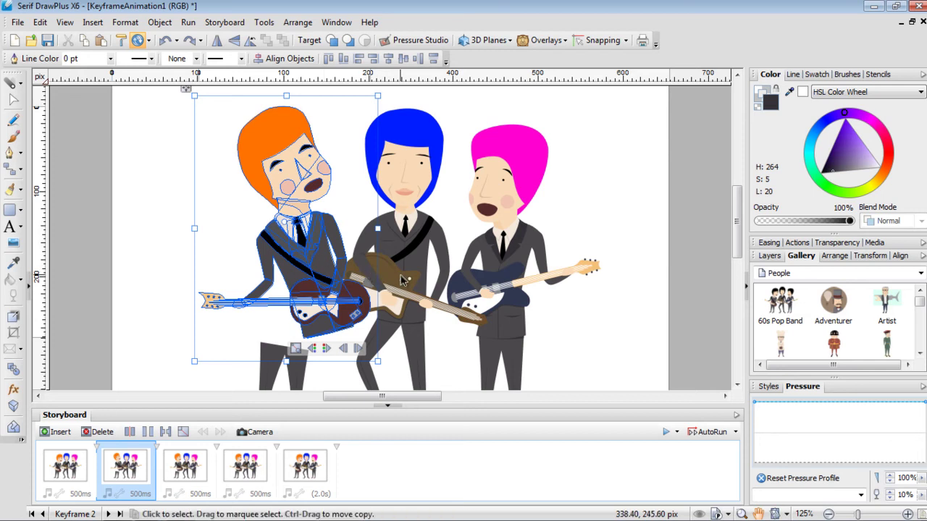
key(ctrl+z)
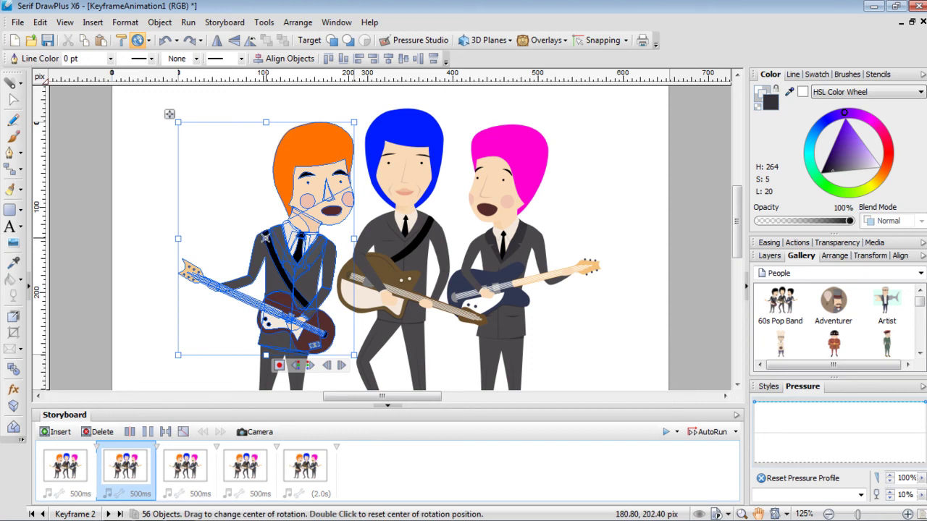
drag(265, 238, 289, 339)
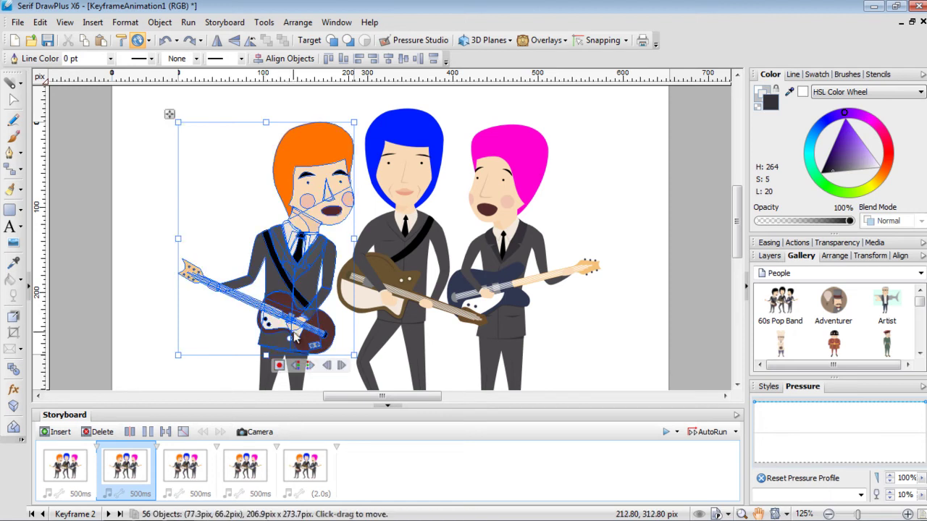
drag(355, 108, 289, 97)
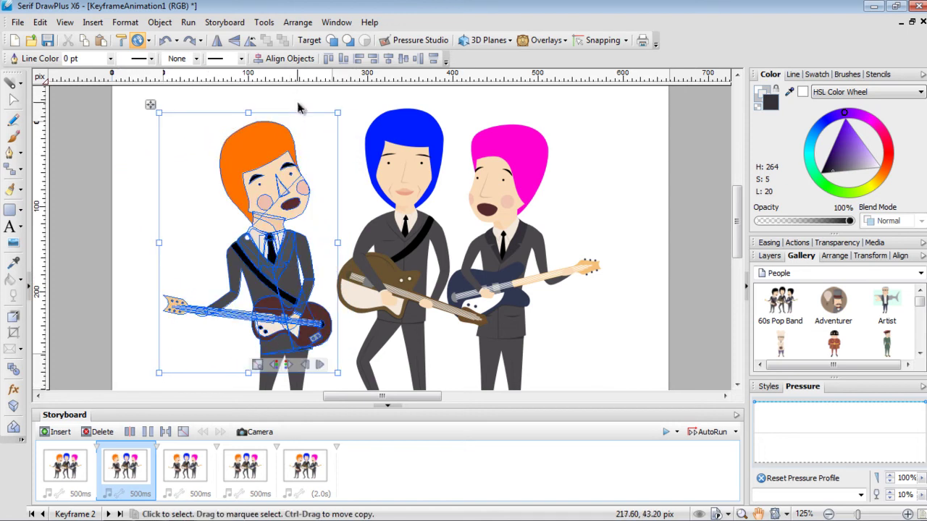
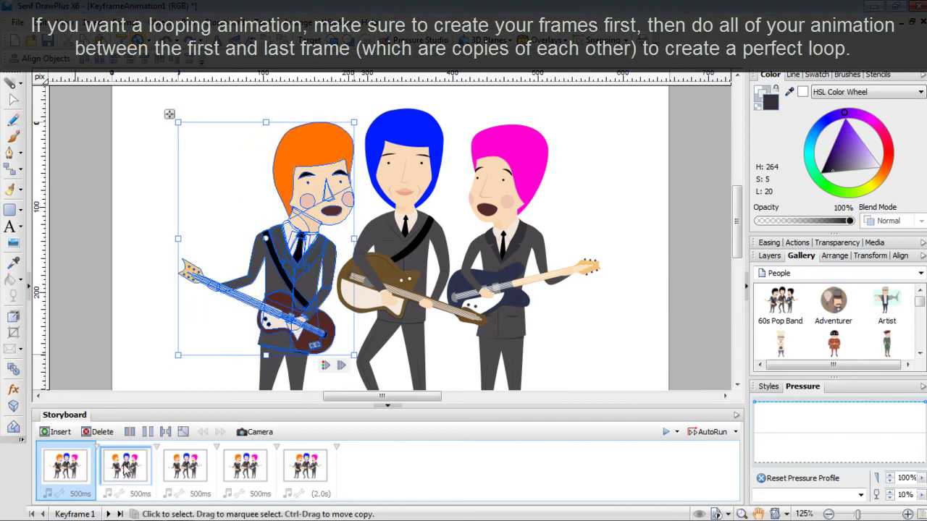
Step: Go through the keyframes from the third to the last and back to the second, comparing the orange-haired musician's lean
click(183, 470)
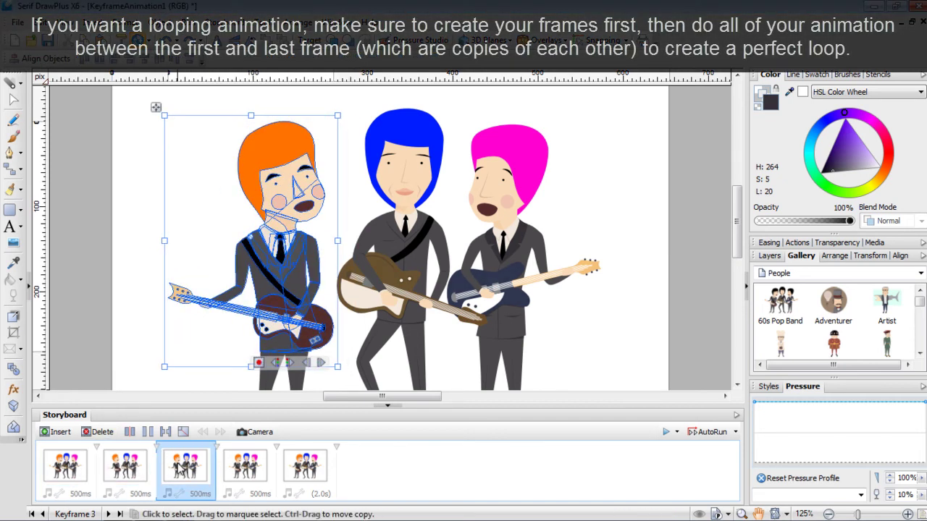
click(244, 471)
click(308, 470)
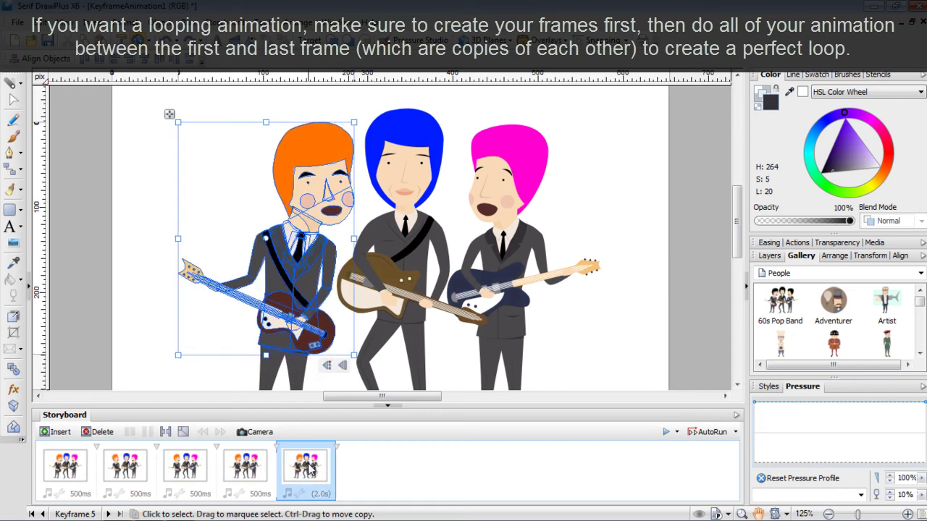
click(65, 469)
click(127, 469)
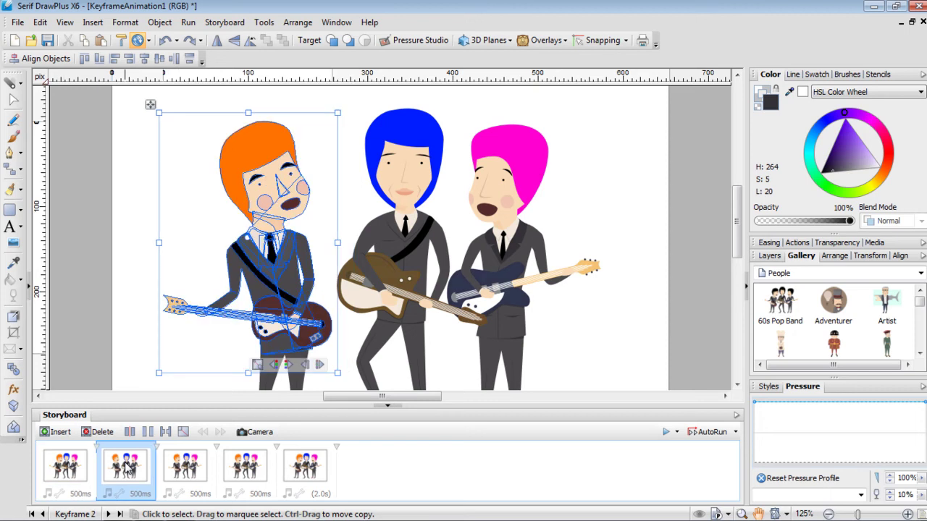
Step: In keyframe 3, lower the orange-haired musician's rotation centre towards the waist and rotate his upper body clockwise back to its starting pose
click(182, 469)
drag(251, 237, 265, 284)
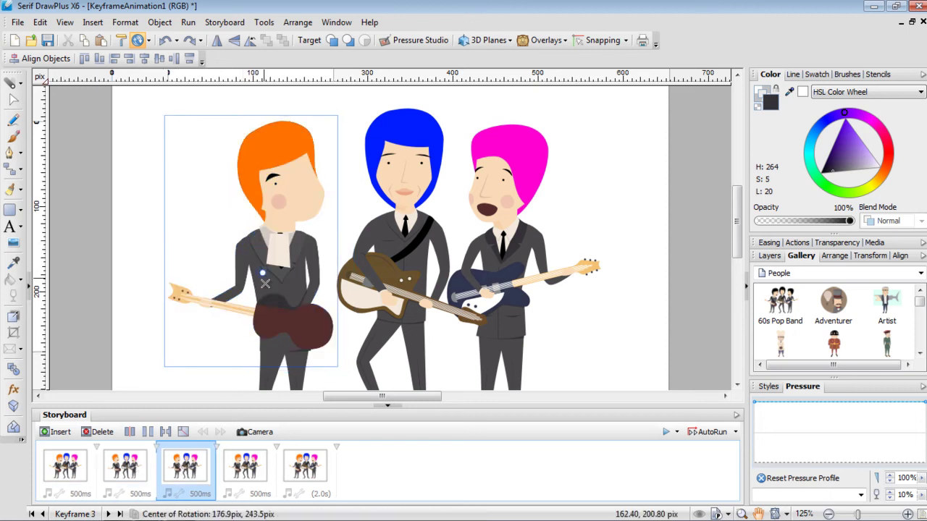
drag(163, 114, 389, 137)
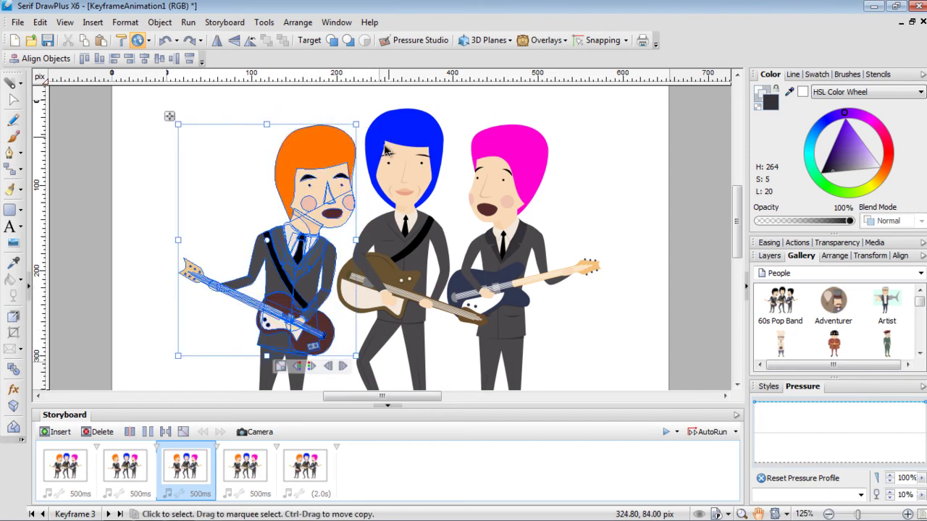
Step: In keyframe 4, place the orange-haired musician's rotation centre at the waist and rotate his upper body counterclockwise again
click(244, 474)
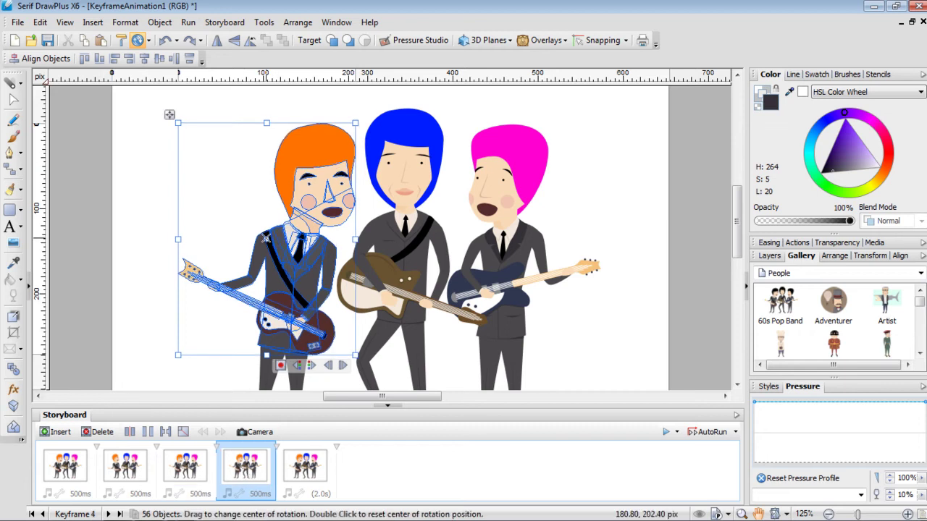
drag(269, 241, 297, 316)
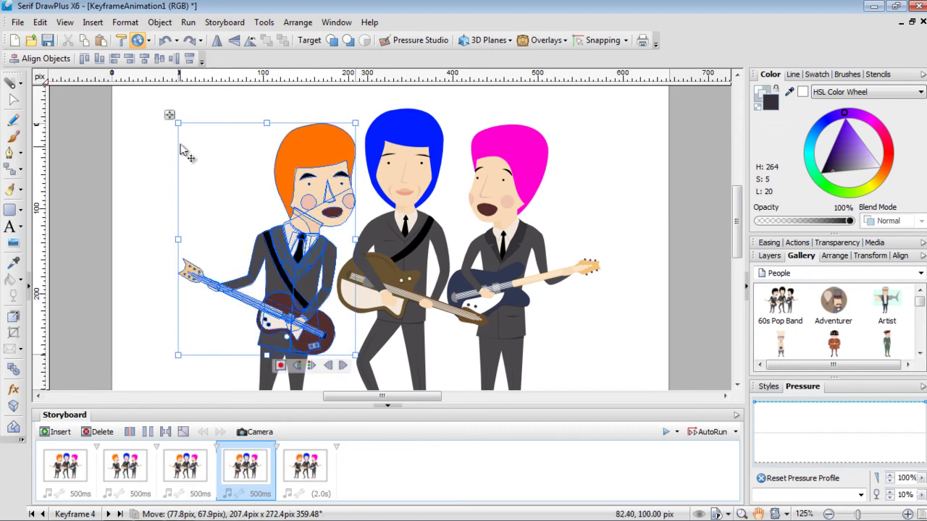
drag(170, 120, 116, 155)
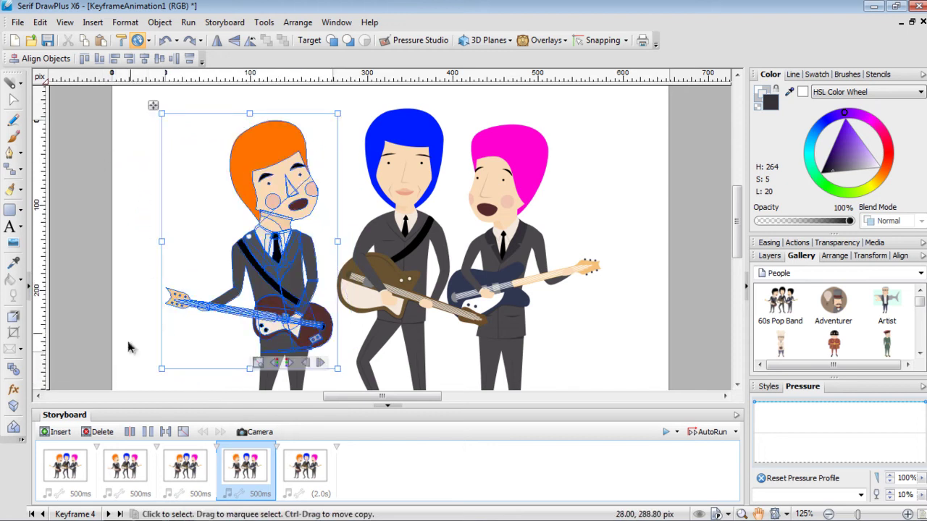
Step: Check the five keyframes in sequence and play the Flash preview to examine the orange-haired musician's swaying motion
click(69, 470)
click(122, 467)
click(185, 467)
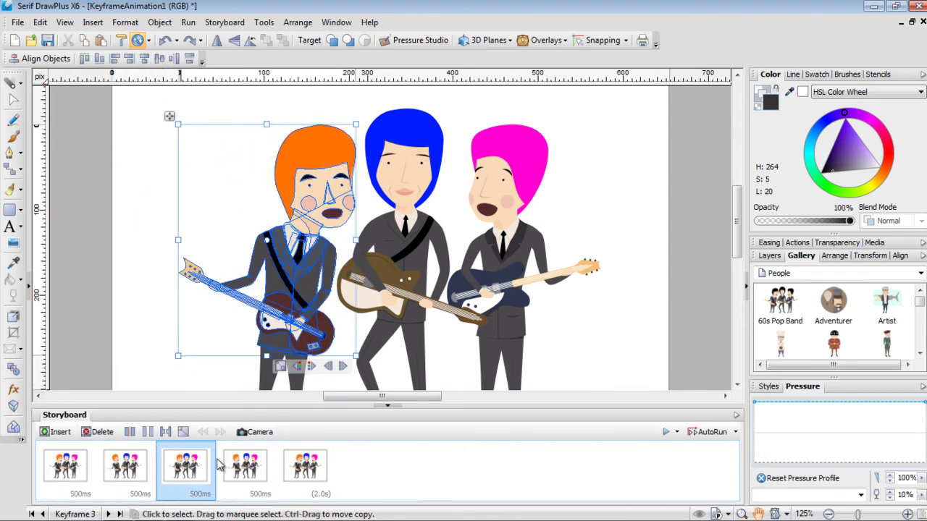
click(244, 467)
click(308, 469)
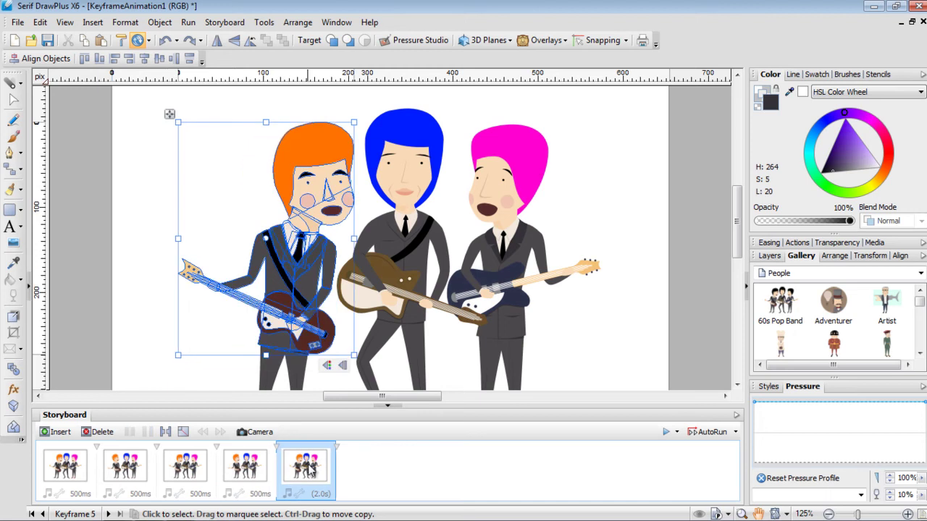
click(665, 432)
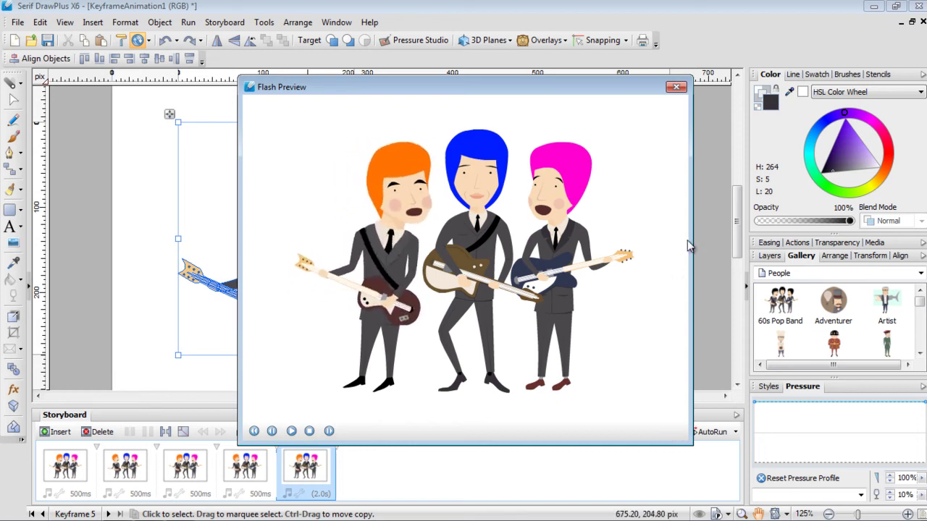
click(683, 88)
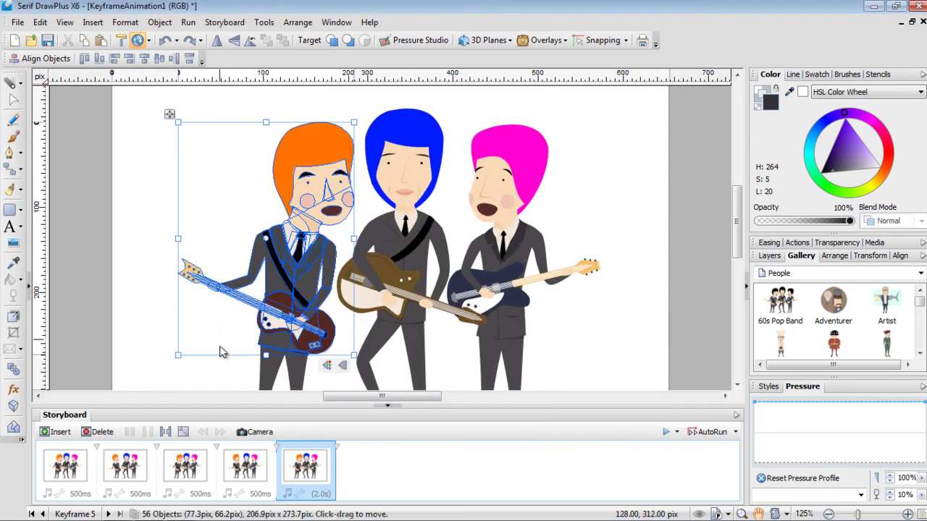
Step: In keyframe 2, squash the orange-haired musician's mouth into a thin, closed shape
click(82, 464)
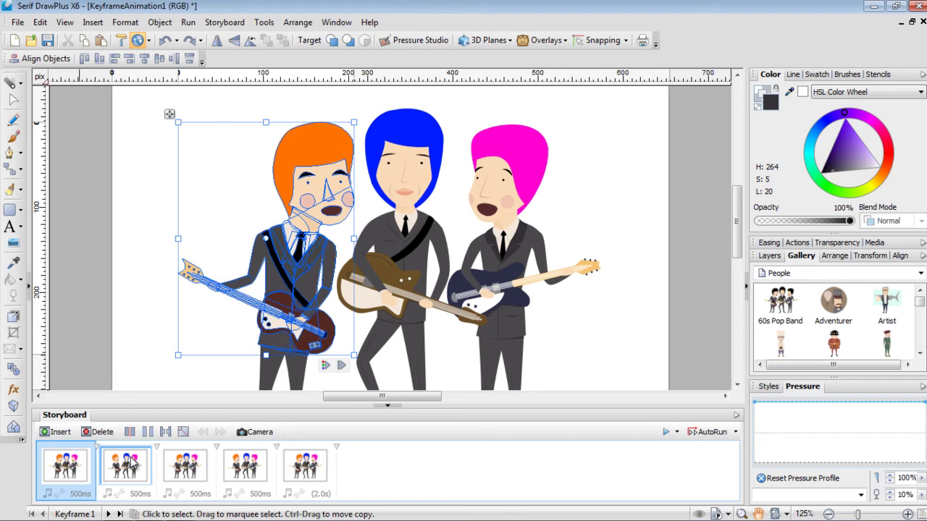
click(132, 464)
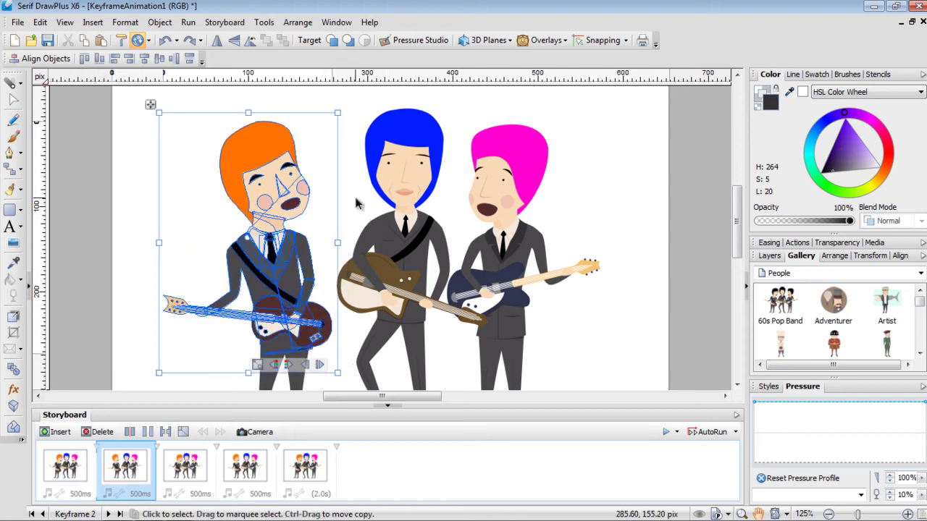
click(291, 204)
drag(303, 212, 290, 209)
Step: Flatten the orange-haired musician's mouth to a closed shape in keyframe 4 and play the Flash preview to check the singing motion
click(185, 464)
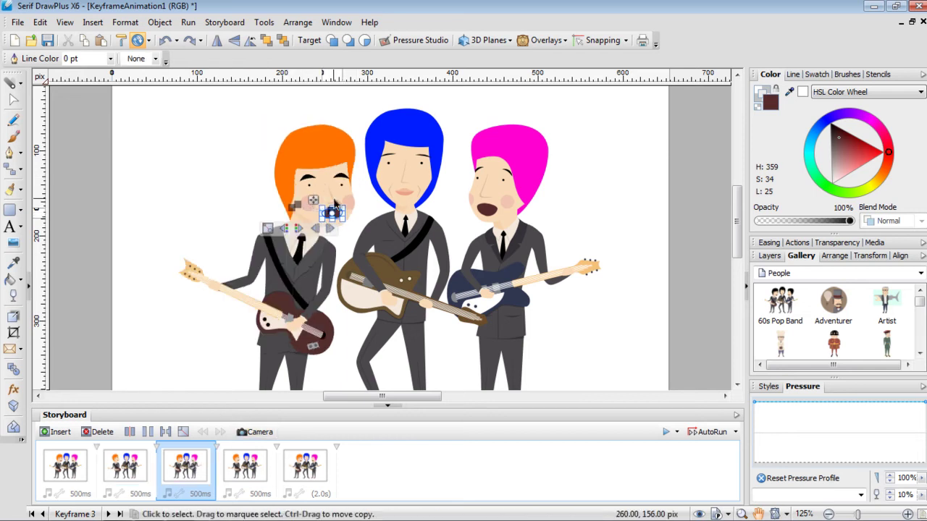
click(244, 466)
drag(298, 212, 299, 209)
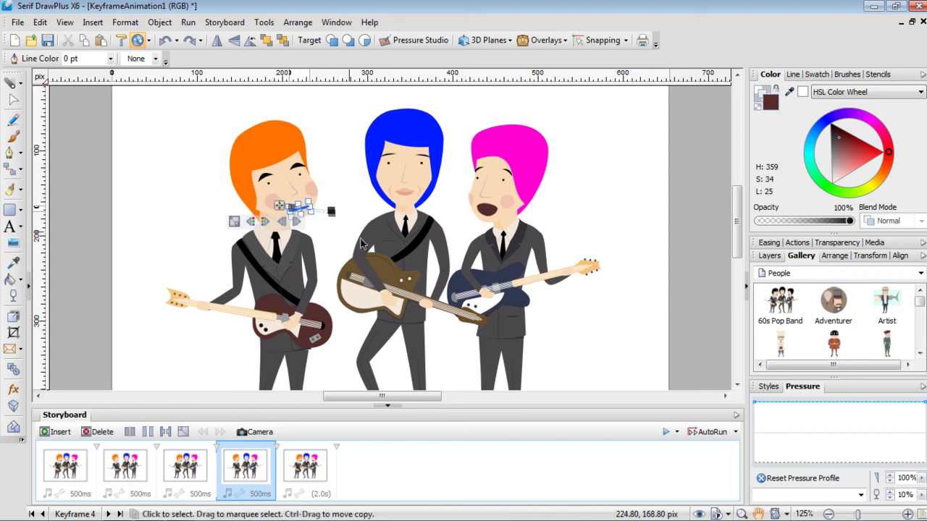
click(666, 432)
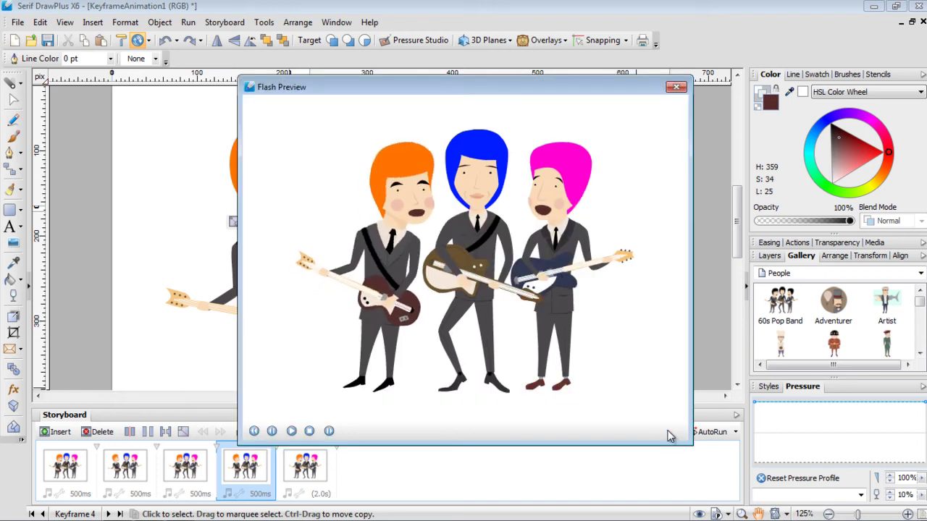
click(675, 87)
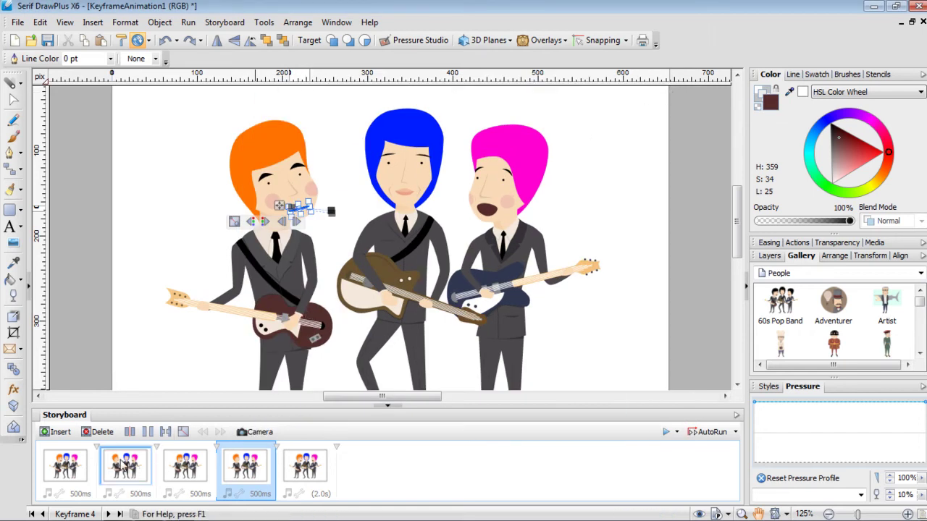
Step: In keyframe 2, select the pink-haired musician's upper body and guitar, and rotate them clockwise about a rotation centre placed at his waist
click(81, 465)
click(142, 467)
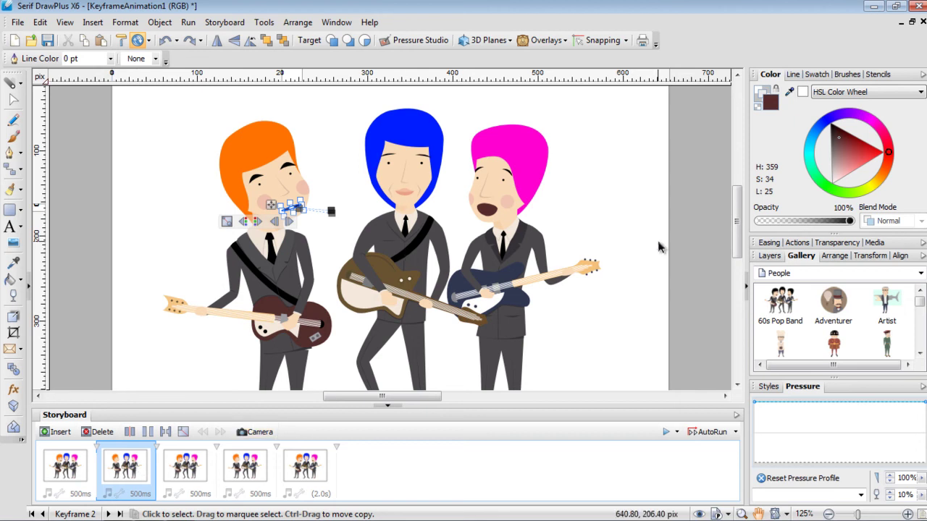
scroll(659, 247, down, 1)
scroll(658, 243, down, 1)
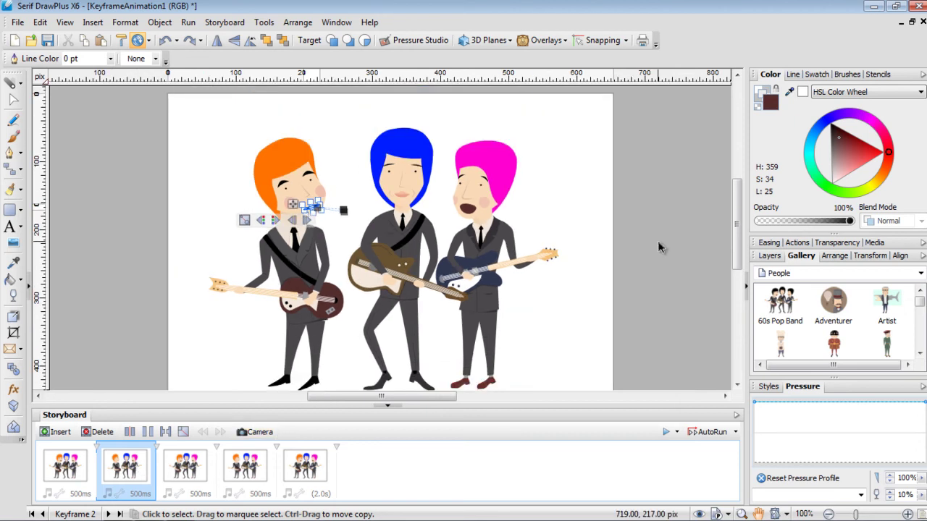
drag(569, 130, 435, 345)
click(504, 239)
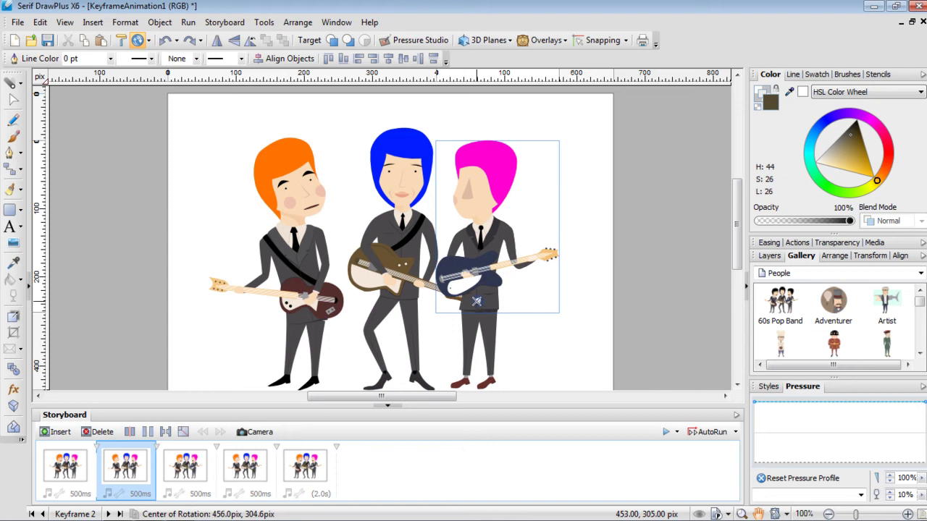
drag(561, 140, 598, 154)
Step: In keyframe 3, rotate the pink-haired musician's upper body and guitar counterclockwise about a rotation centre placed at his waist
click(184, 465)
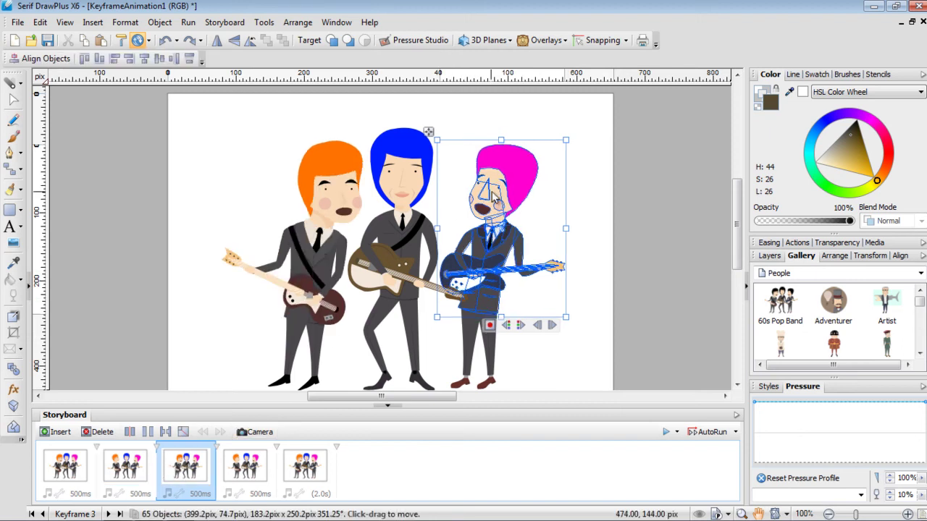
drag(429, 132, 477, 276)
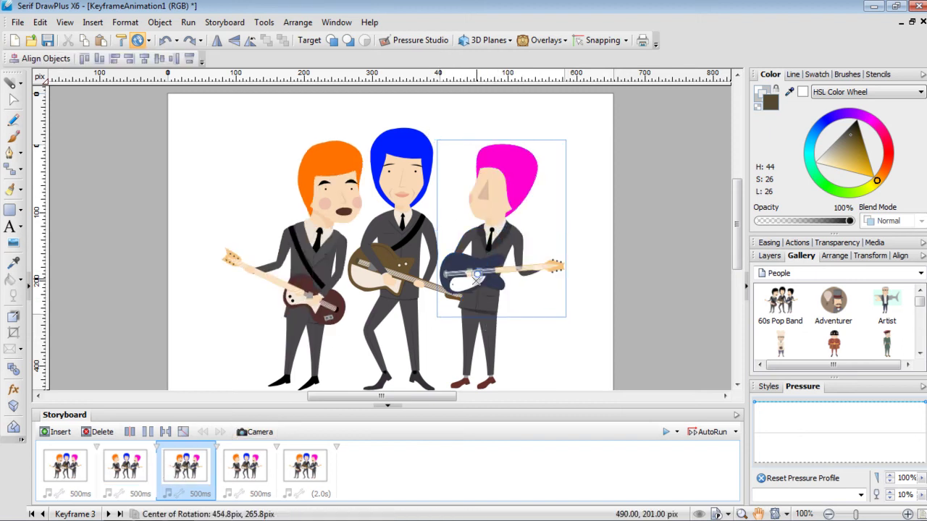
drag(581, 143, 519, 119)
Step: In keyframe 4, rotate the pink-haired musician's upper body clockwise about his waist and play the Flash preview to check his sway
click(245, 467)
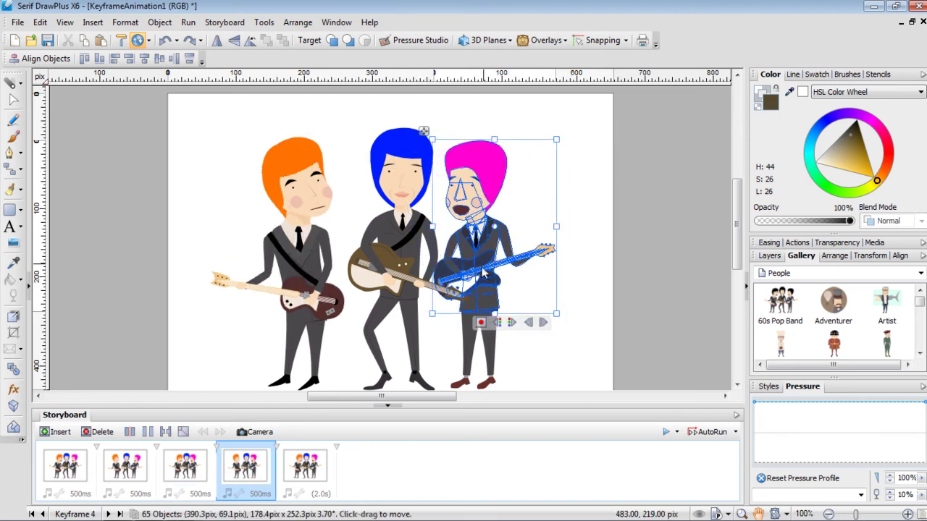
click(478, 297)
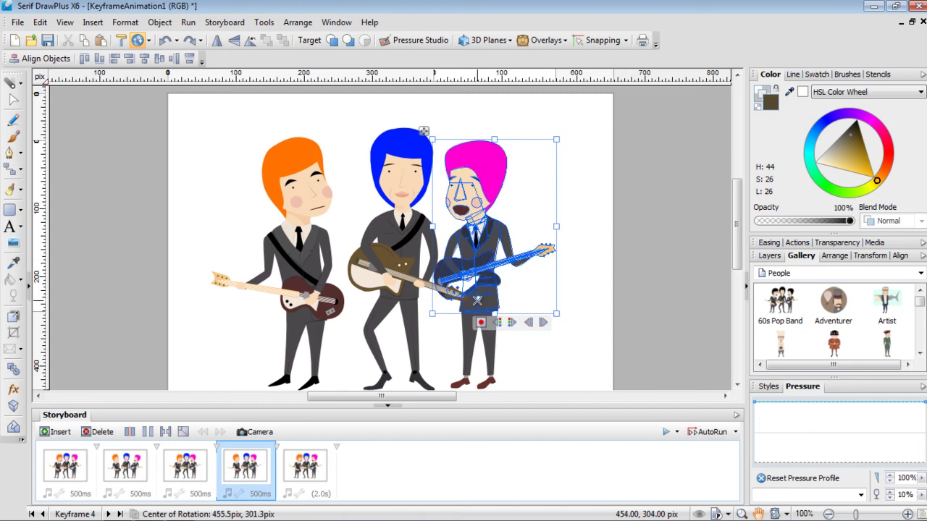
drag(561, 161, 608, 159)
click(665, 433)
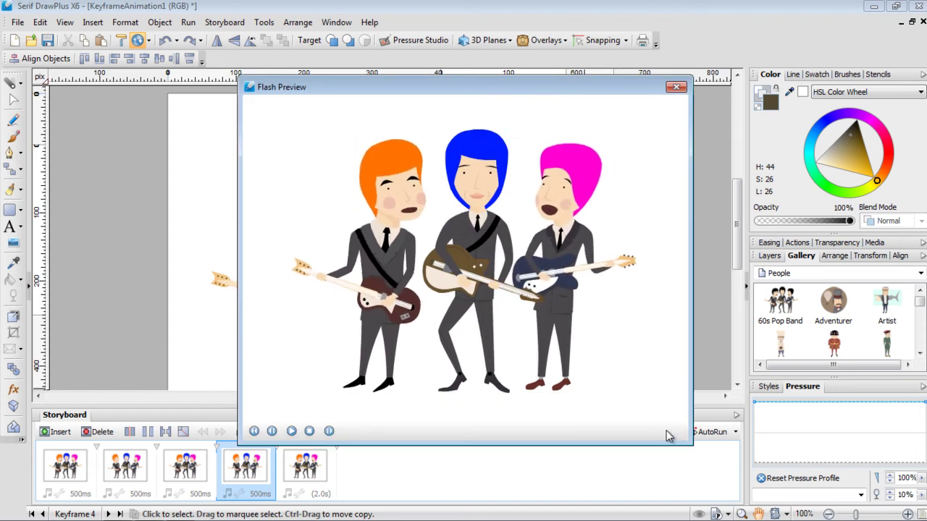
click(676, 88)
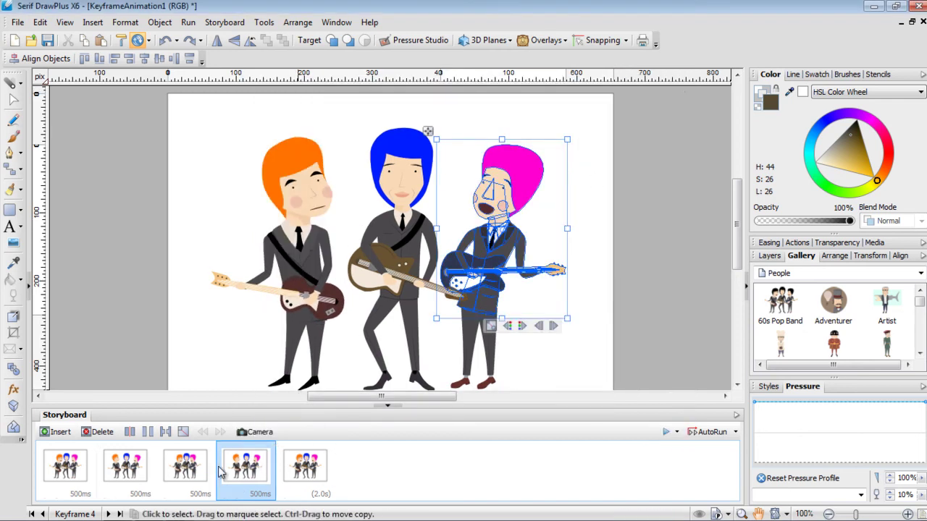
Step: In keyframe 2, squash the pink-haired musician's mouth into a thin, closed shape
click(132, 469)
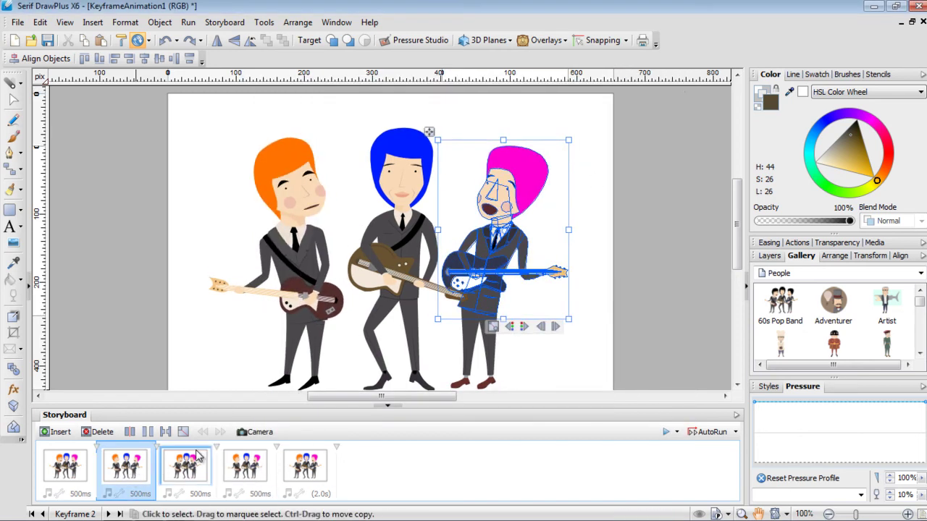
ctrl+click(491, 210)
drag(490, 205, 490, 210)
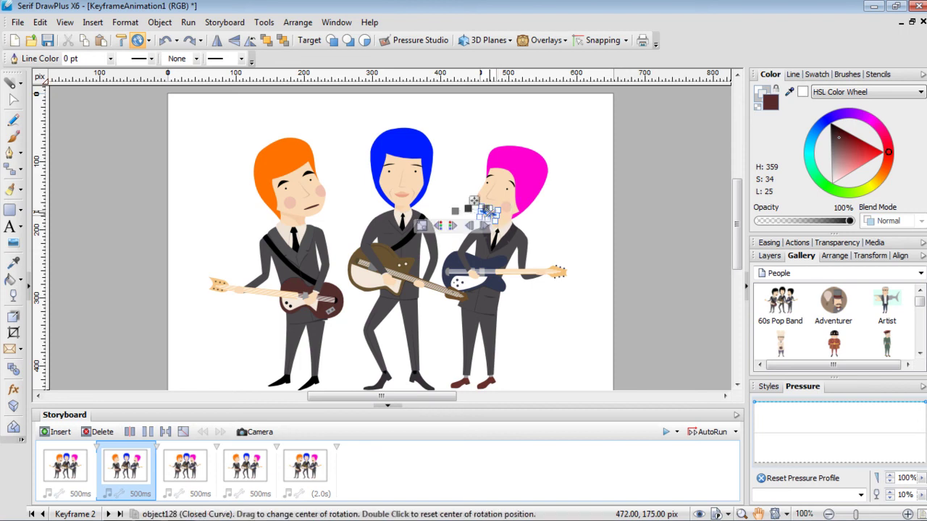
Step: Flatten the pink-haired musician's mouth to a closed shape in keyframe 4 and compare the poses in keyframes 1 and 2
click(185, 466)
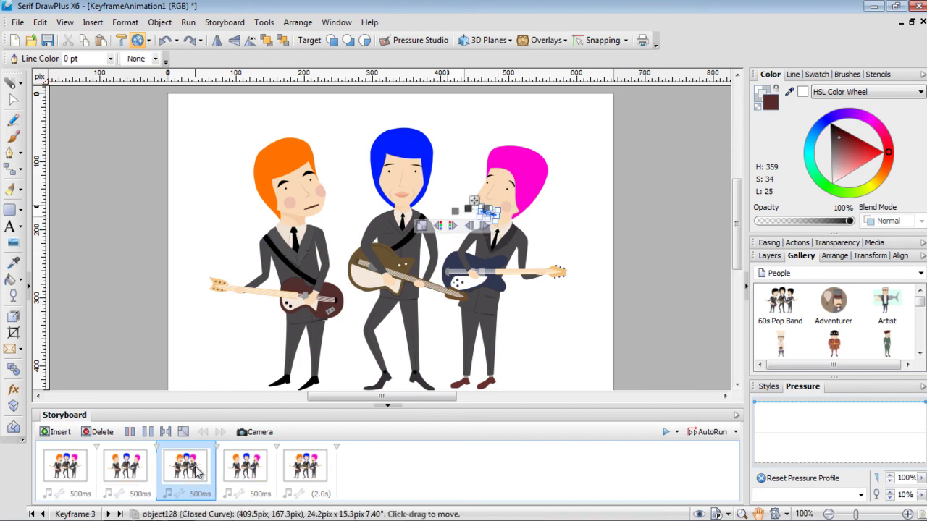
click(245, 465)
drag(488, 206, 487, 208)
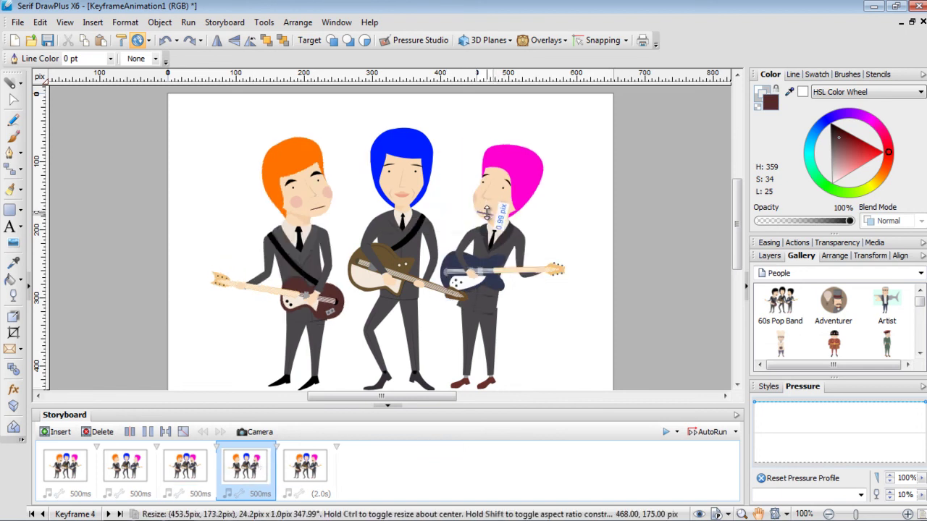
drag(487, 210, 487, 211)
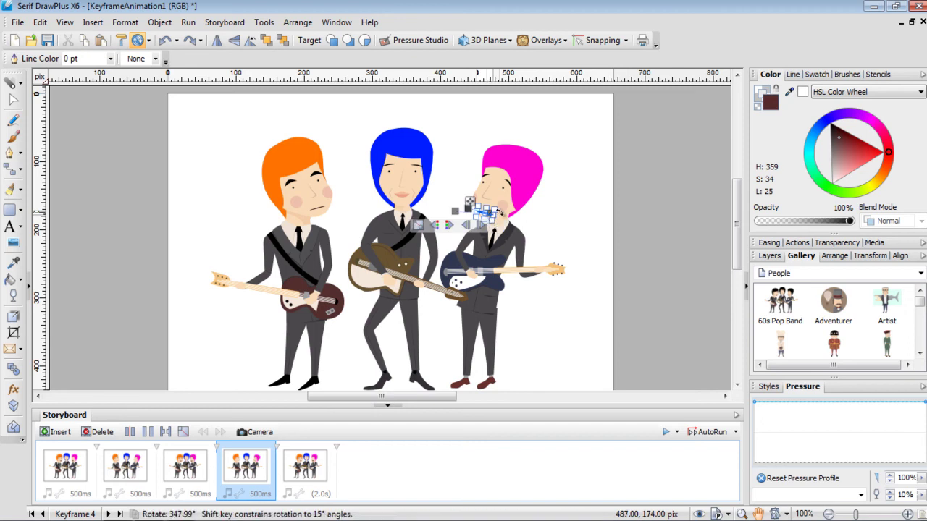
click(72, 469)
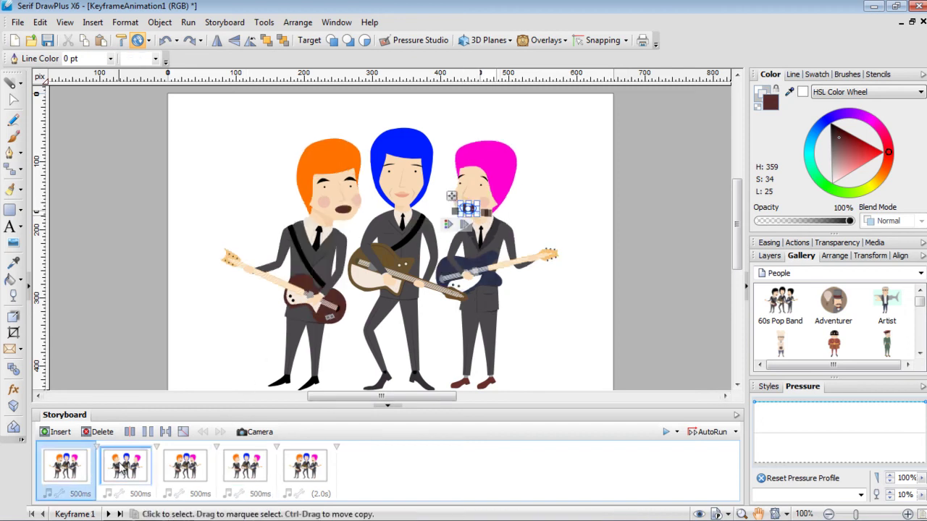
click(123, 469)
click(72, 467)
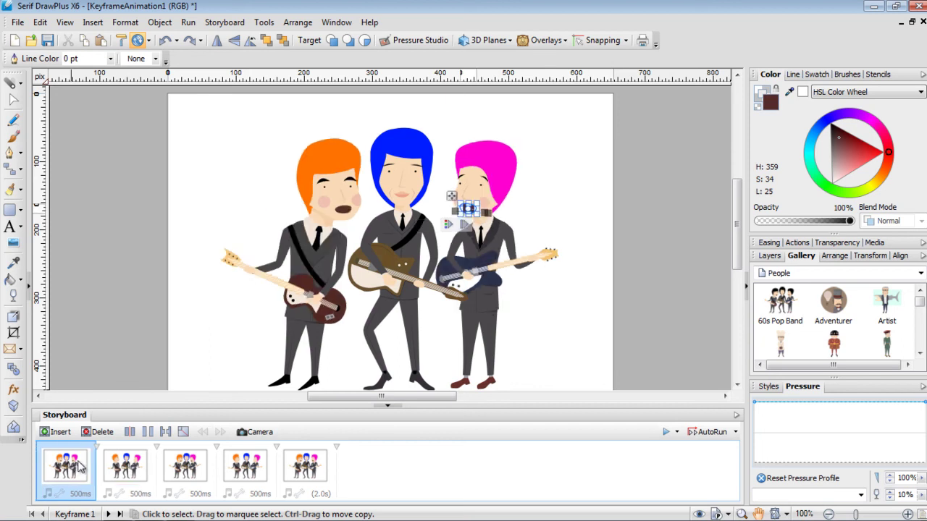
Step: In keyframe 2, select the blue-haired musician's upper body and guitar and squash them slightly downward from the head
click(127, 471)
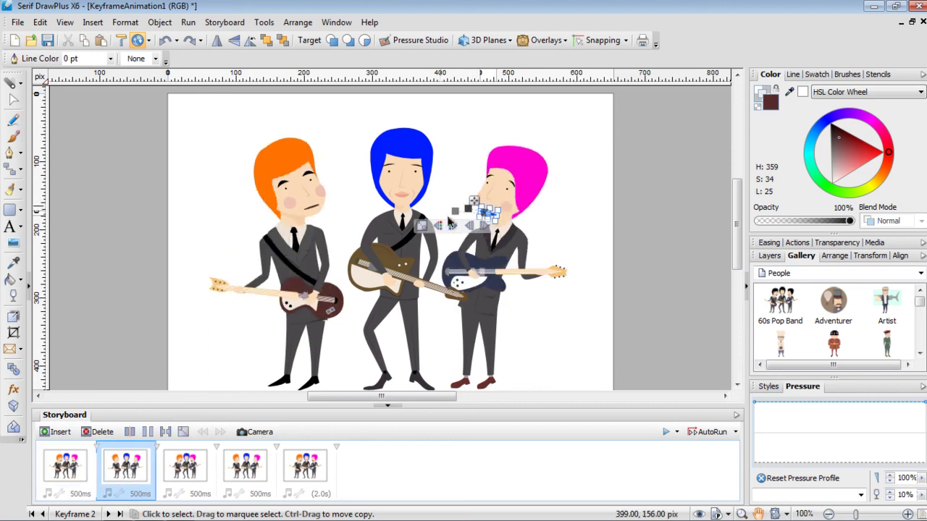
drag(353, 116, 444, 336)
drag(395, 137, 396, 137)
Step: Stretch the blue-haired musician's upper body upward in keyframe 3 and squash it downward in keyframe 4
click(187, 464)
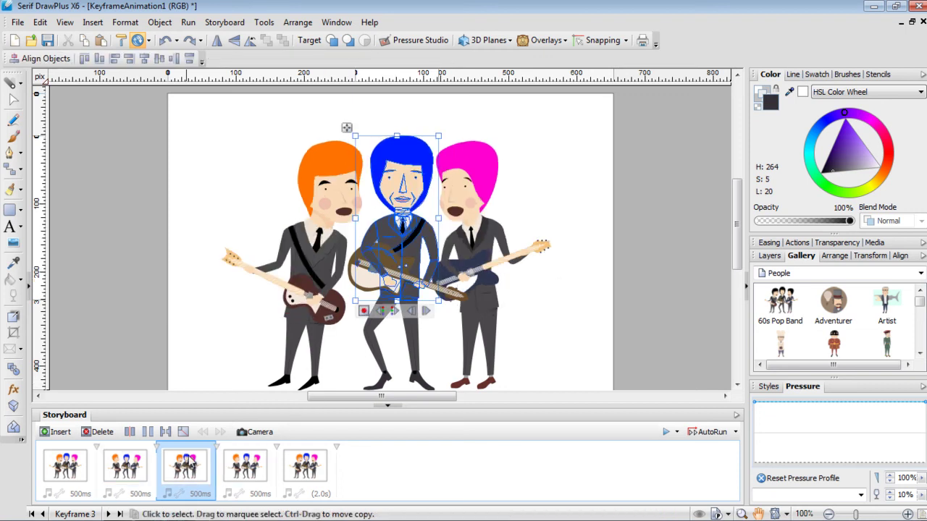
mouse_move(396, 134)
mouse_down()
mouse_move(397, 117)
mouse_move(398, 143)
mouse_up()
click(245, 465)
Step: Play the Flash preview to check the whole band's motion, and compare the first and last keyframes for a seamless loop
click(664, 432)
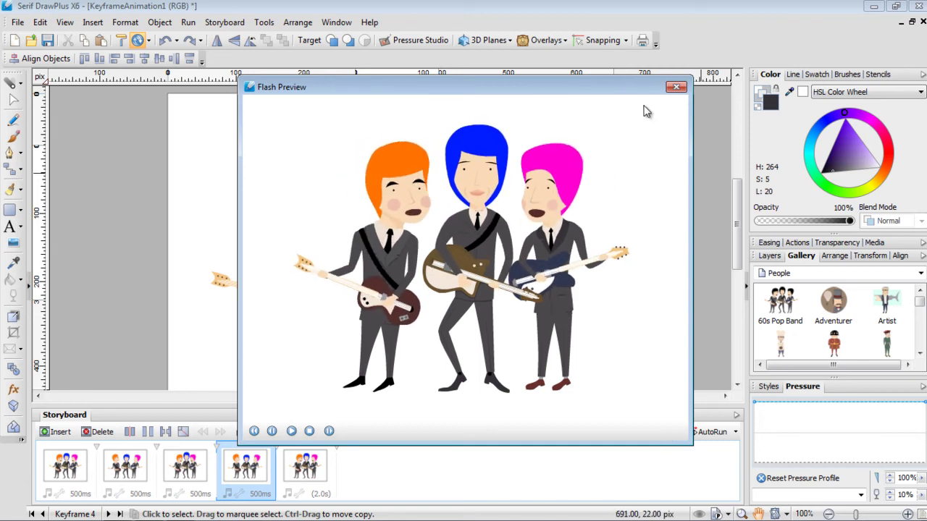
click(674, 87)
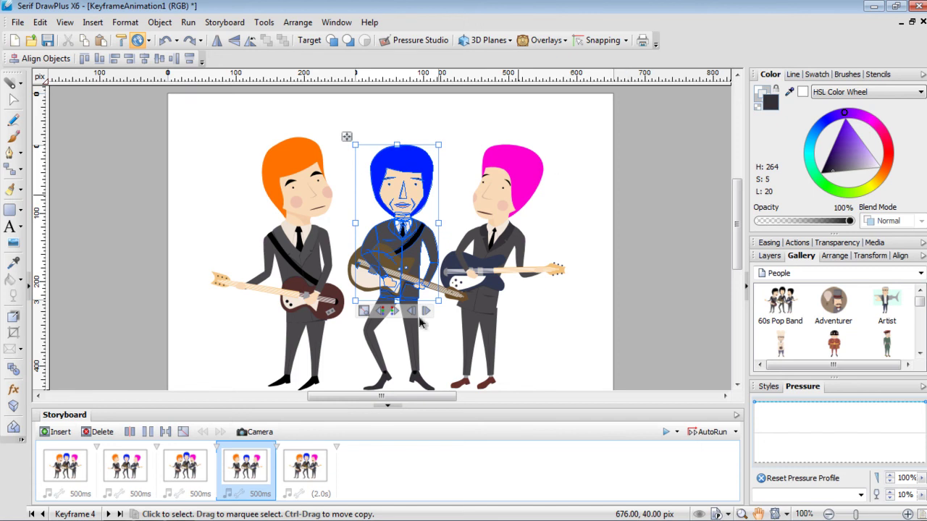
click(313, 462)
key(space)
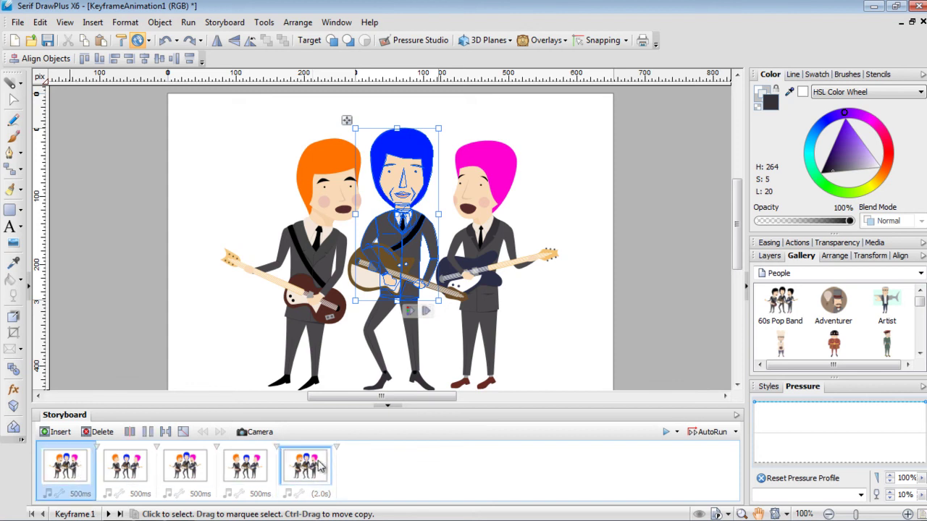
click(321, 466)
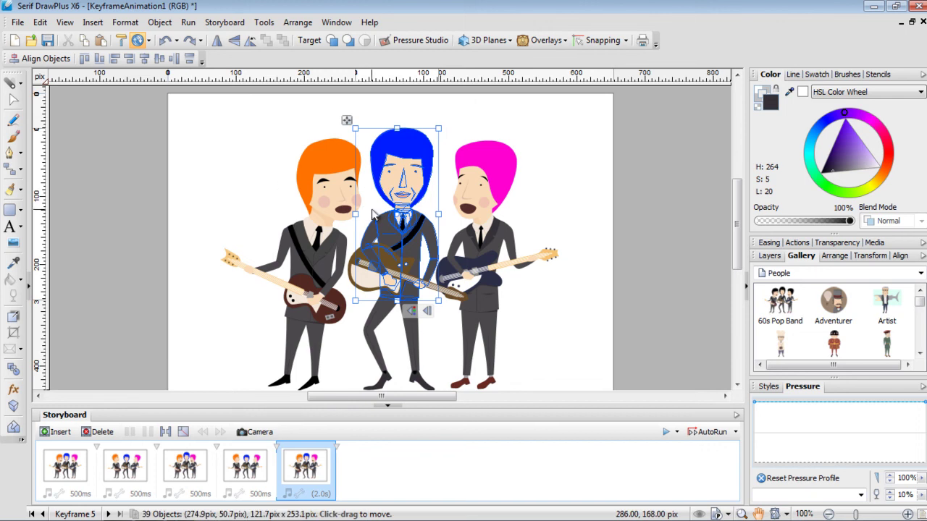
Step: Export the animation as a Flash SWF file named rockindudes on the Desktop, and show the desktop
click(17, 22)
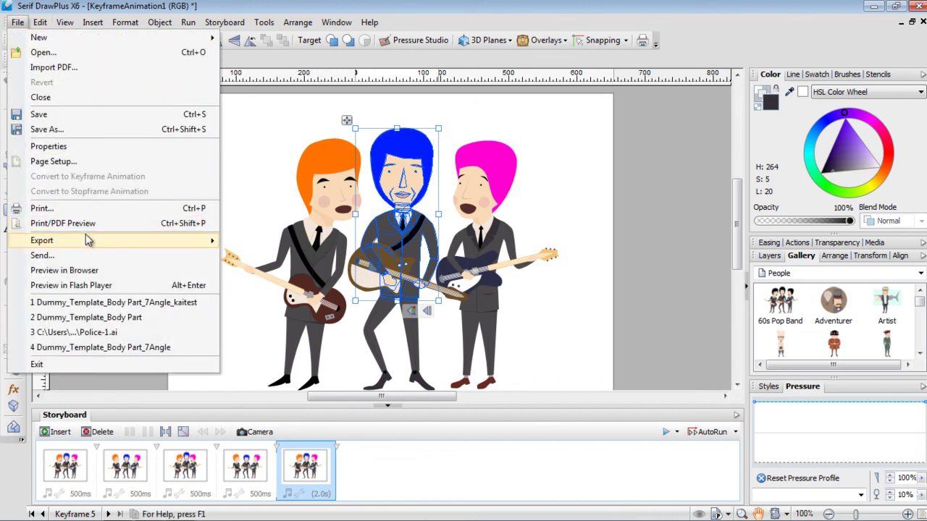
mouse_move(87, 240)
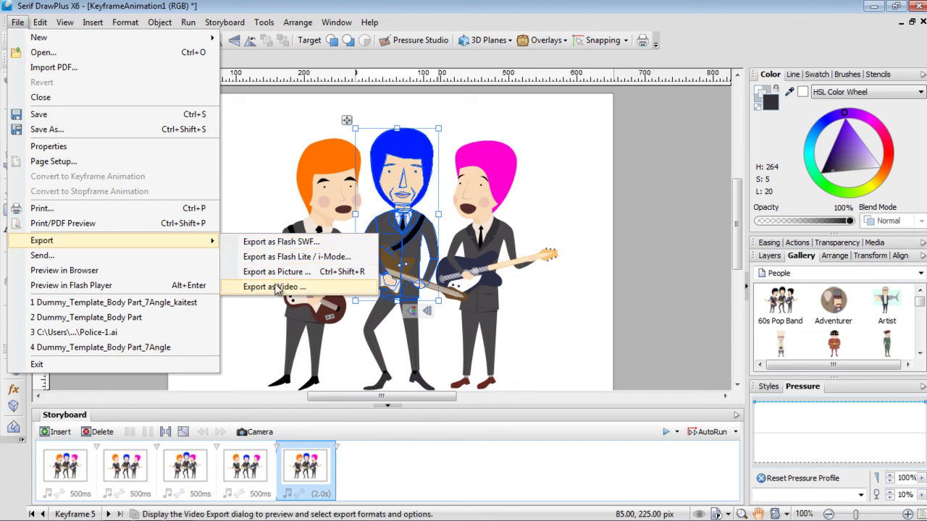
click(302, 245)
text(rockindudes)
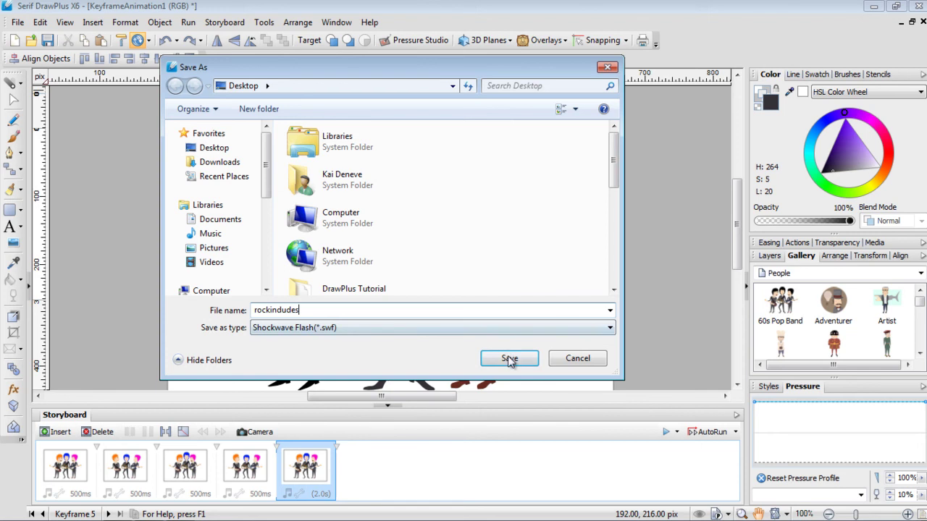
click(509, 359)
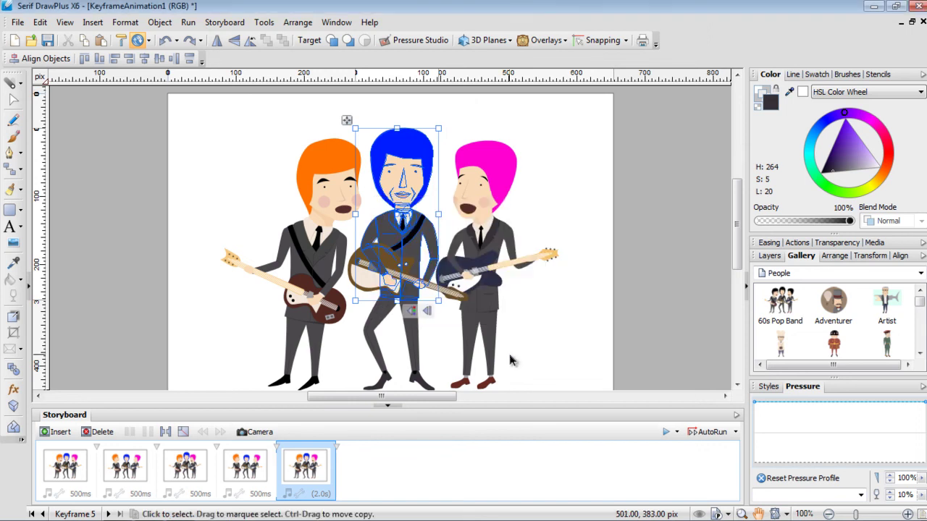
key(super+d)
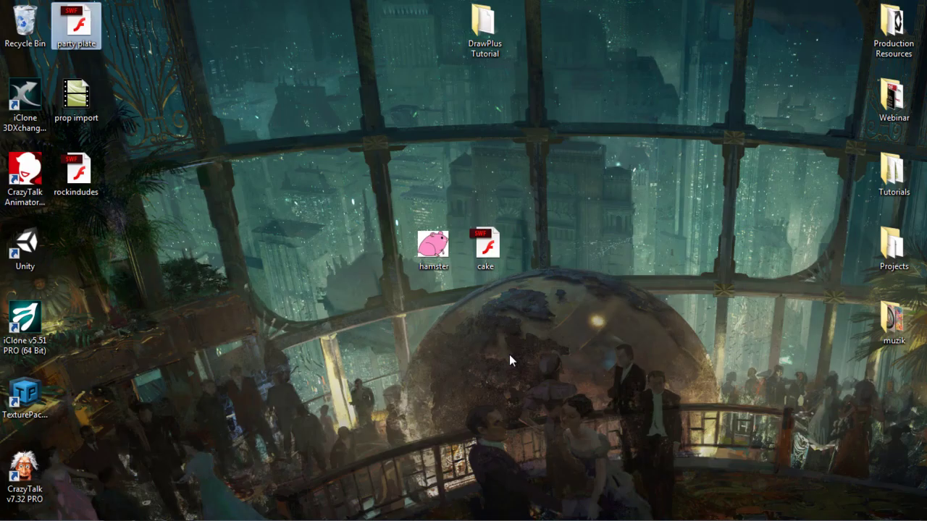
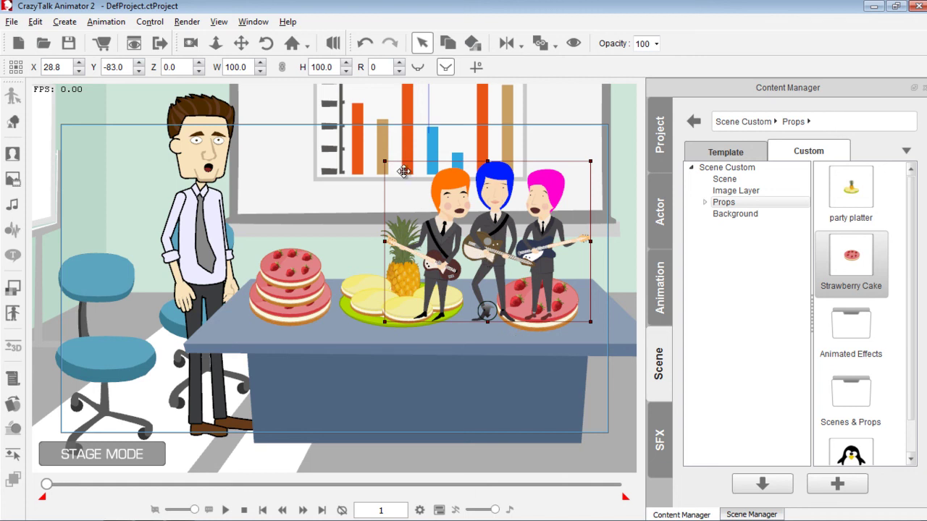
Step: In CrazyTalk Animator, enlarge the band prop proportionally to a width and height of about 193.9
drag(386, 160, 297, 180)
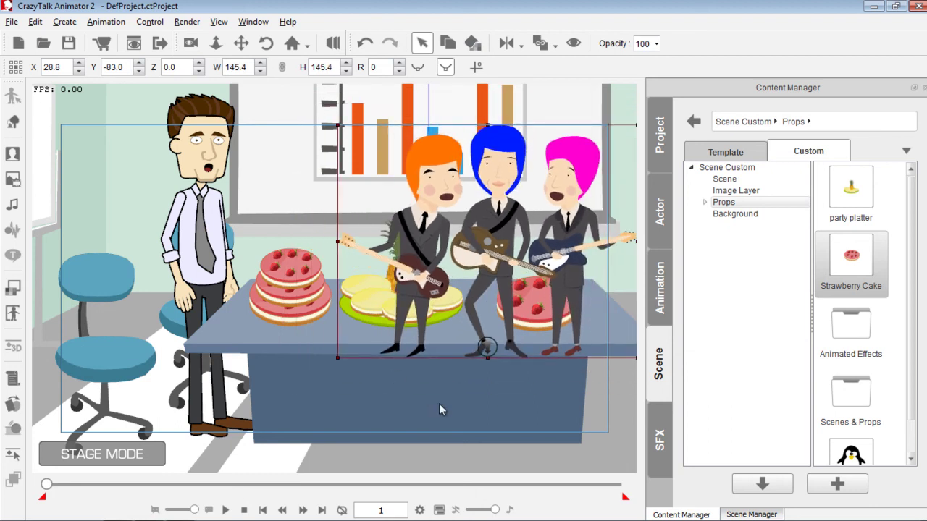
drag(539, 406, 360, 368)
drag(219, 161, 360, 231)
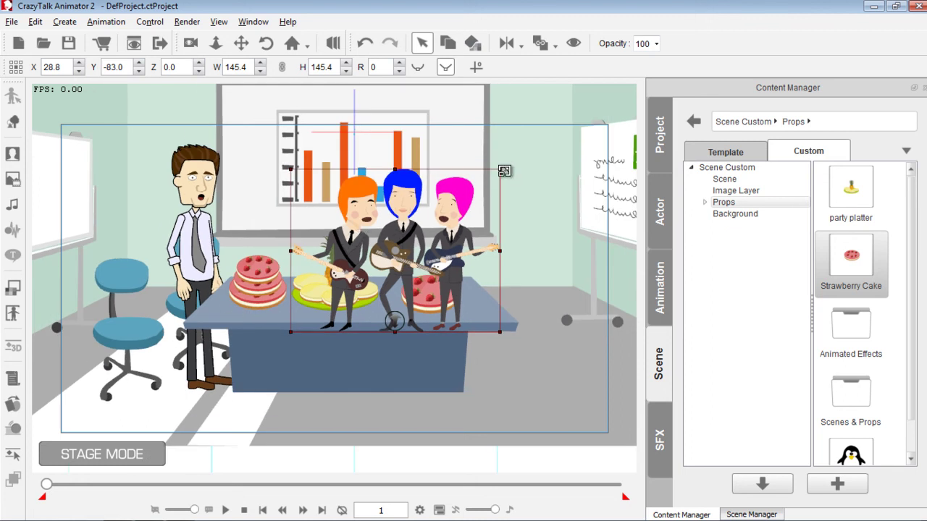
drag(504, 171, 540, 144)
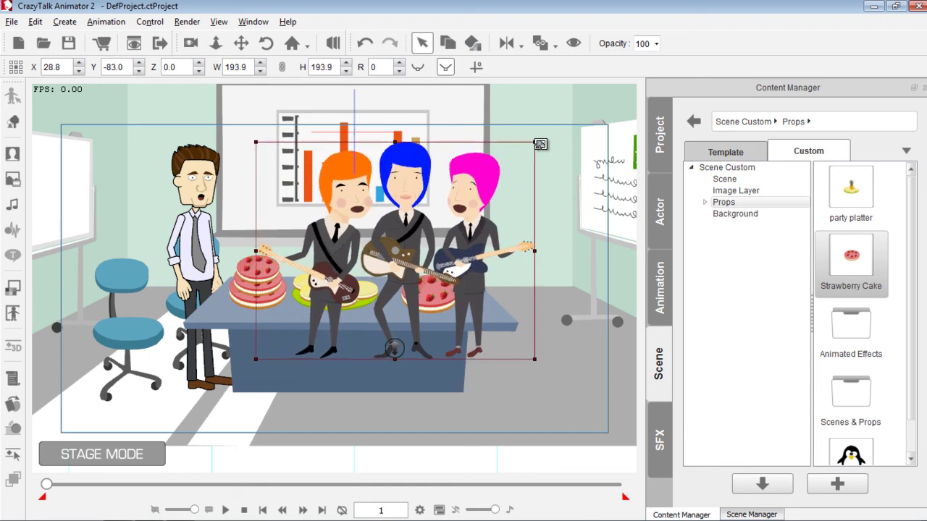
Step: Place the band prop behind the table at about X 73.6, Y -80.2, Z -84, and play the scene to check the animation
drag(424, 251, 471, 266)
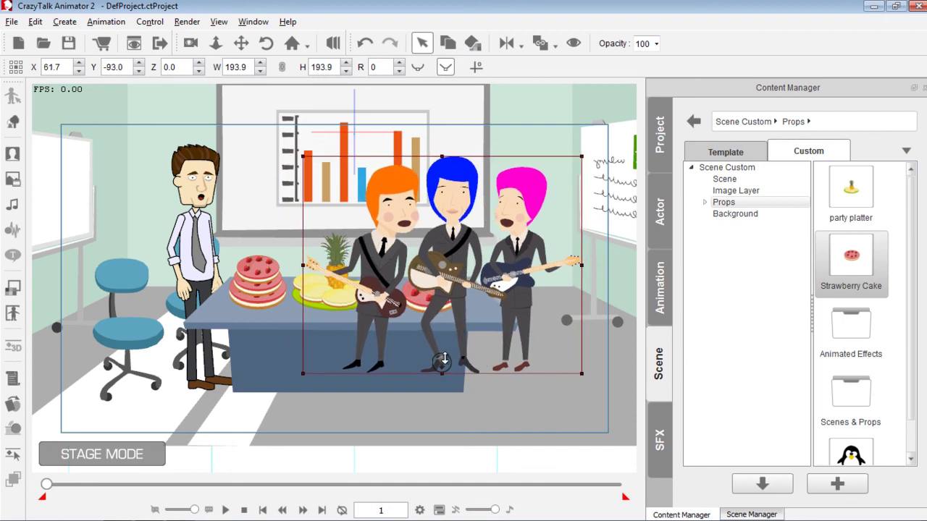
drag(443, 360, 441, 347)
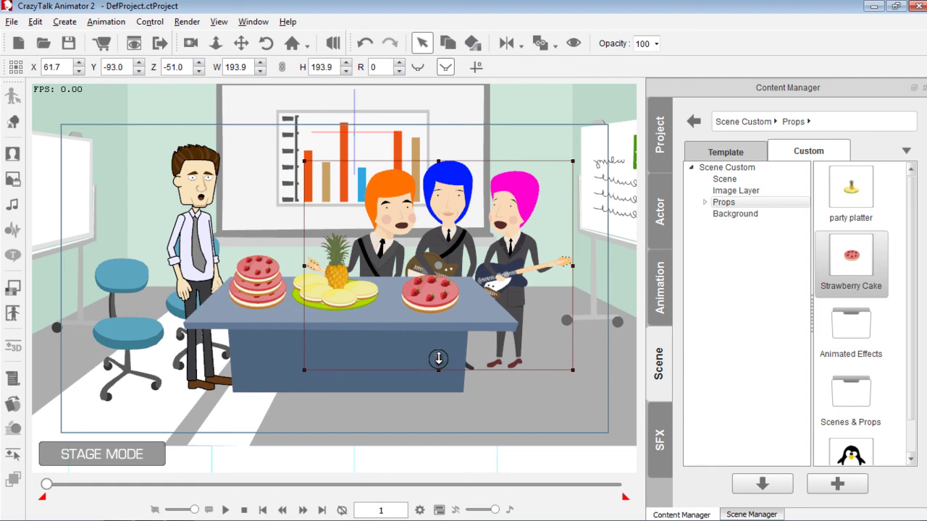
drag(509, 261, 526, 244)
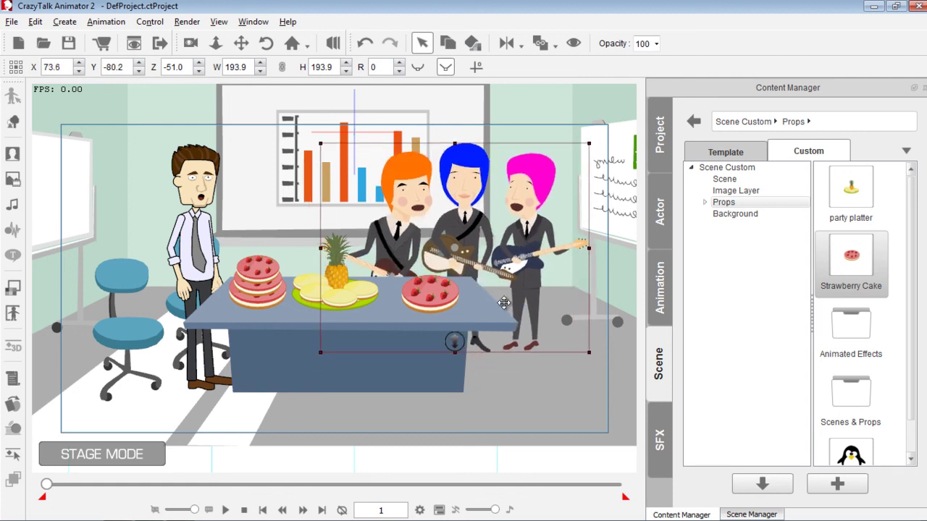
mouse_move(455, 342)
mouse_down()
mouse_move(459, 327)
mouse_move(467, 332)
mouse_move(456, 338)
mouse_move(468, 336)
mouse_up()
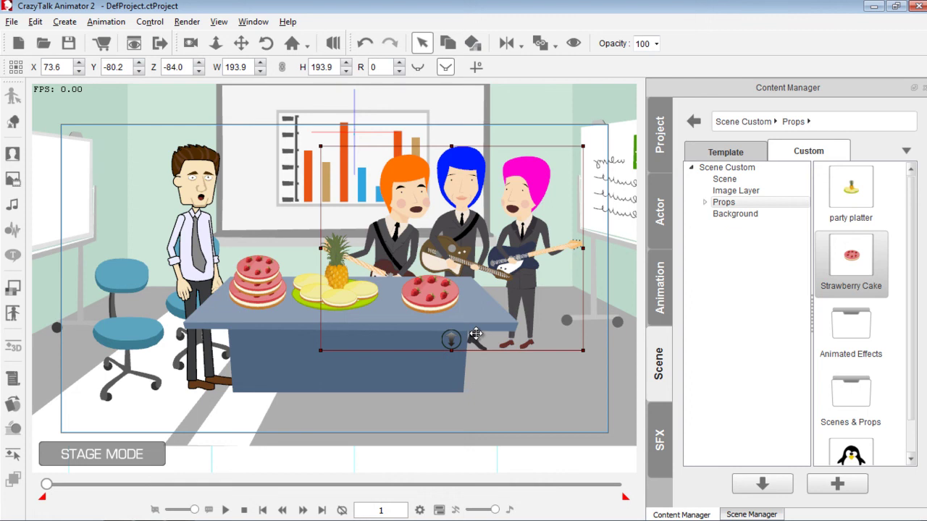
click(225, 510)
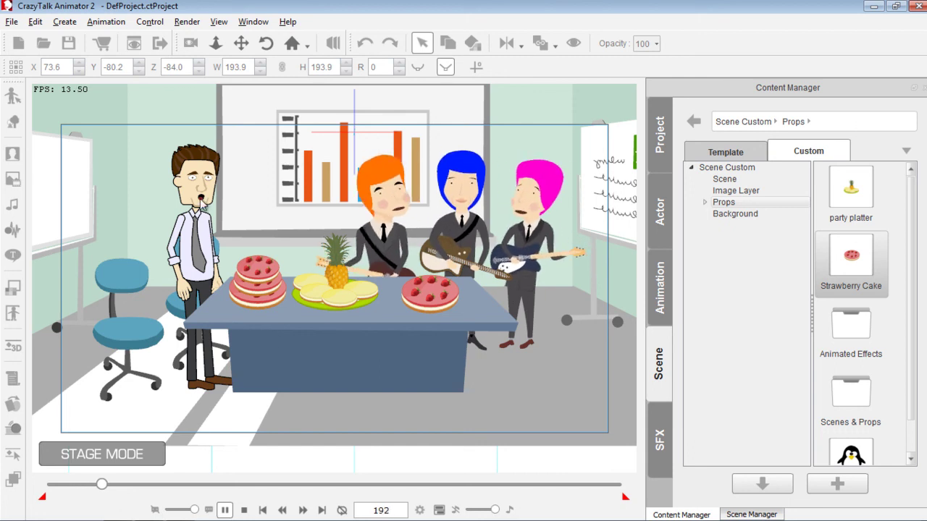
click(245, 511)
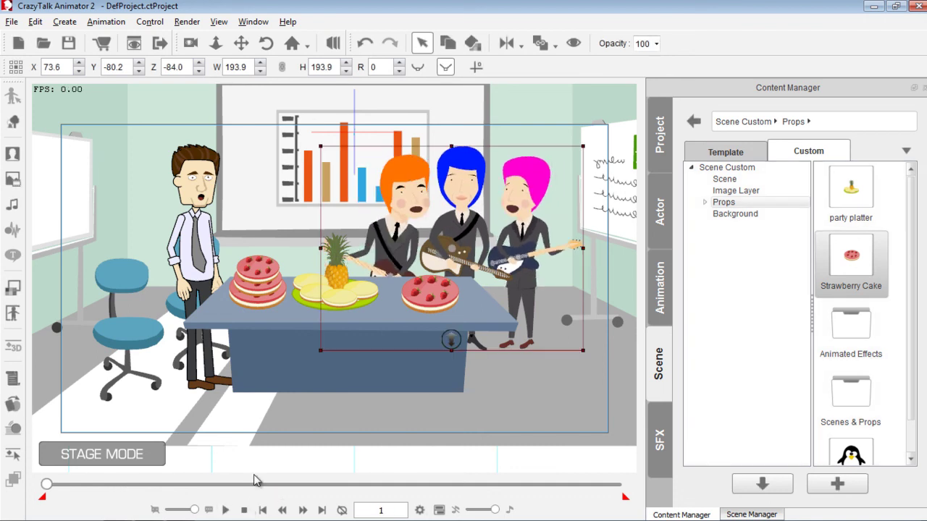